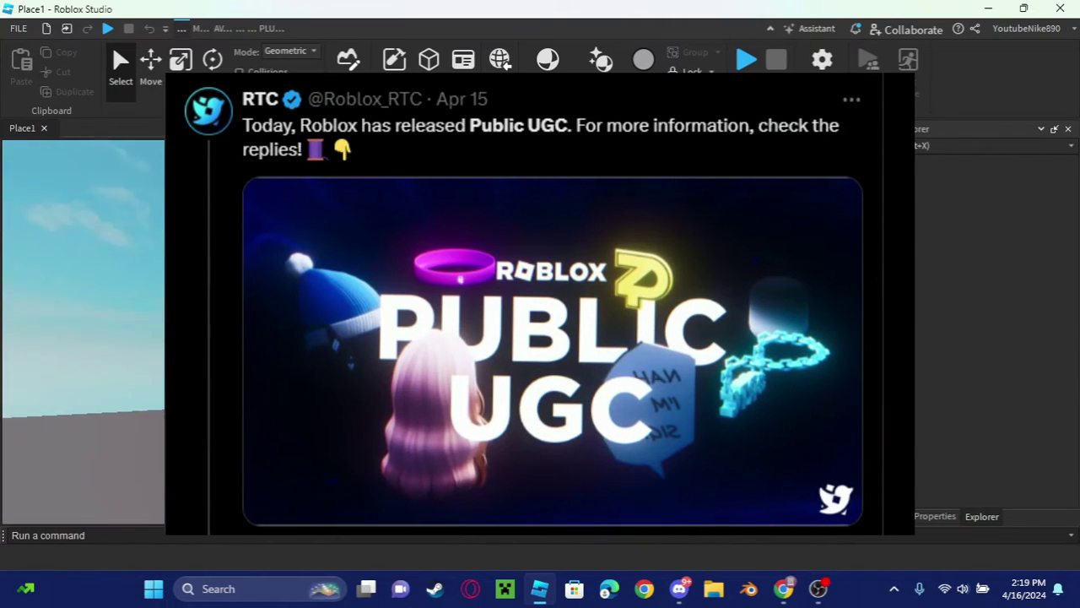
{"action": "right_click_drag", "start_coordinate": [654, 368], "coordinate": [663, 312]}
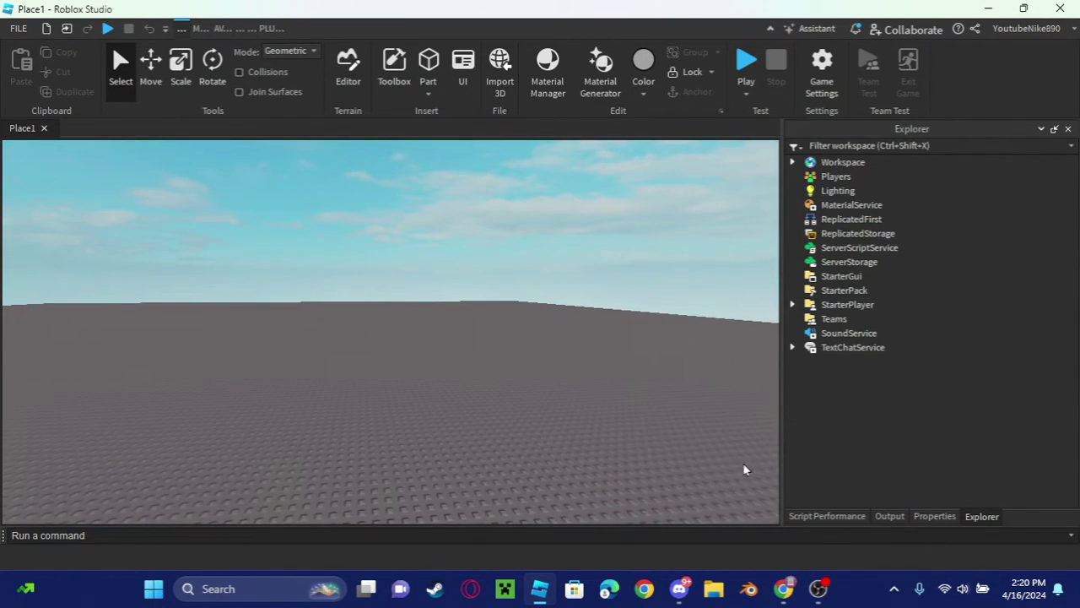
Switch to the Creator Dashboard in Chrome and review the GloomCraft group's shoulder accessories.
{"action": "left_click", "coordinate": [784, 588]}
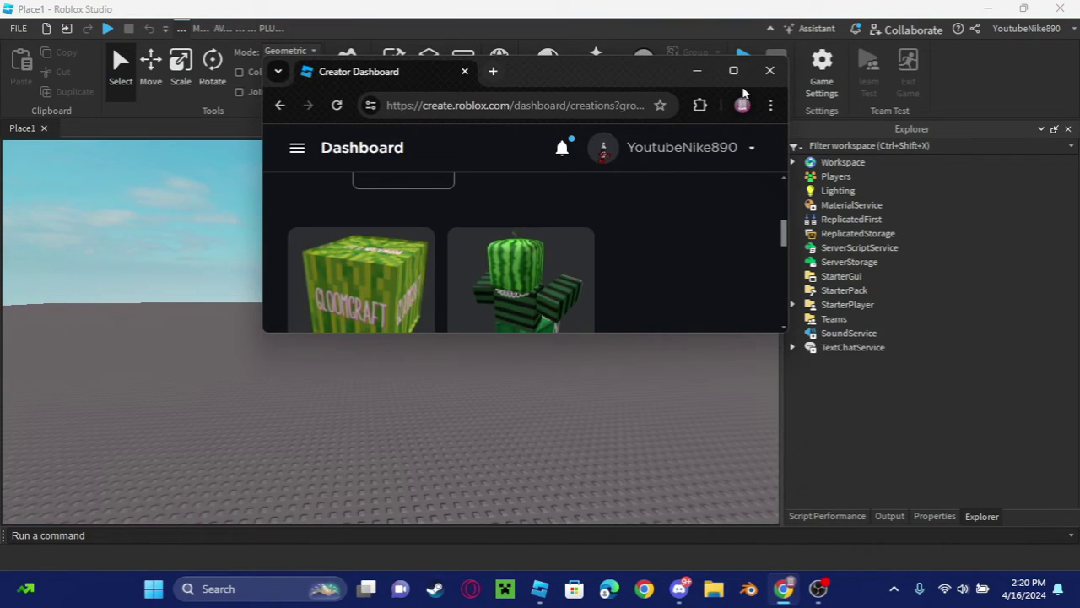
{"action": "left_click", "coordinate": [733, 71]}
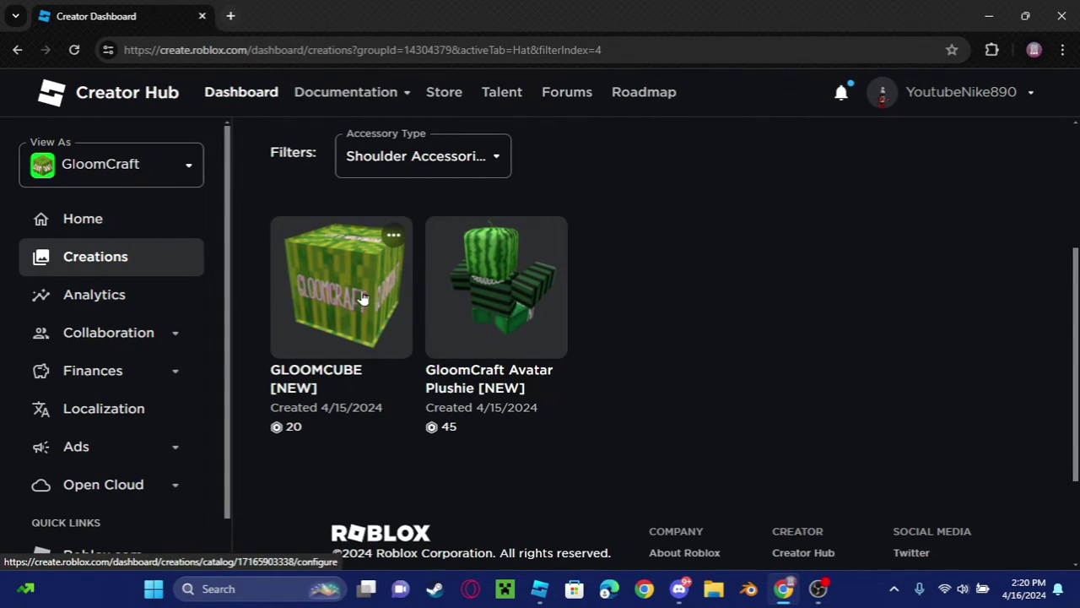
{"action": "scroll", "coordinate": [591, 338], "scroll_direction": "up", "scroll_amount": 2}
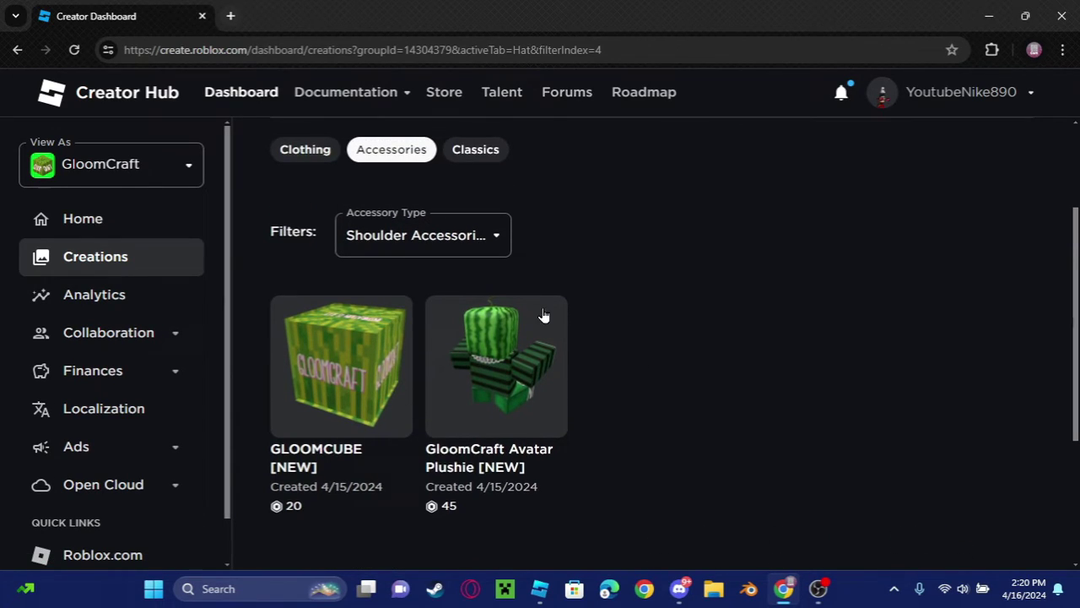
{"action": "scroll", "coordinate": [588, 340], "scroll_direction": "down", "scroll_amount": 2}
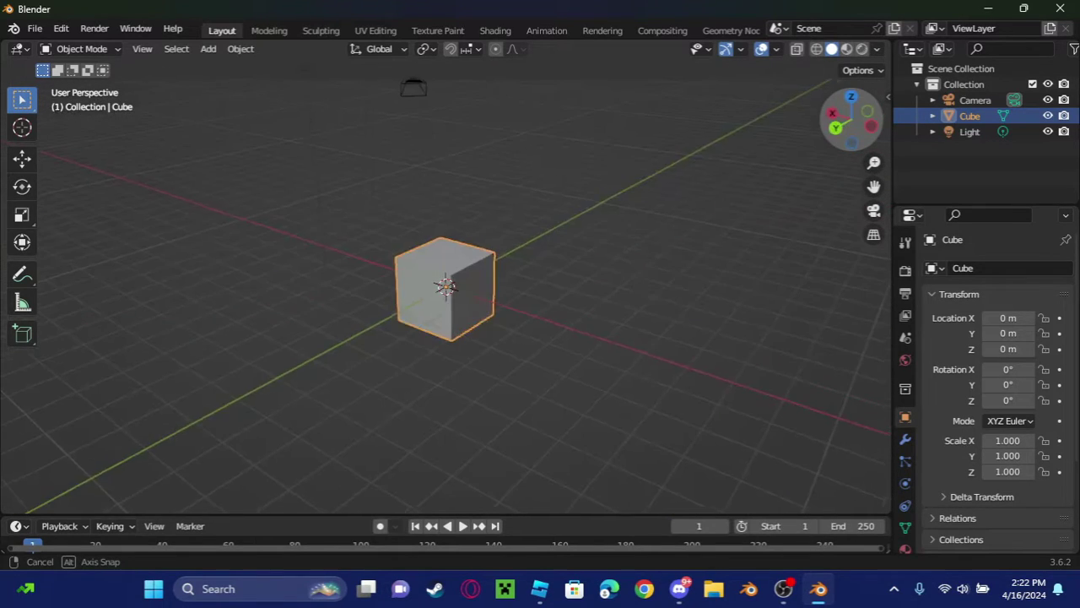
Switch to Blender and delete the default cube from the scene.
{"action": "middle_click_drag", "start_coordinate": [405, 304], "coordinate": [482, 317]}
{"action": "right_click", "coordinate": [461, 263]}
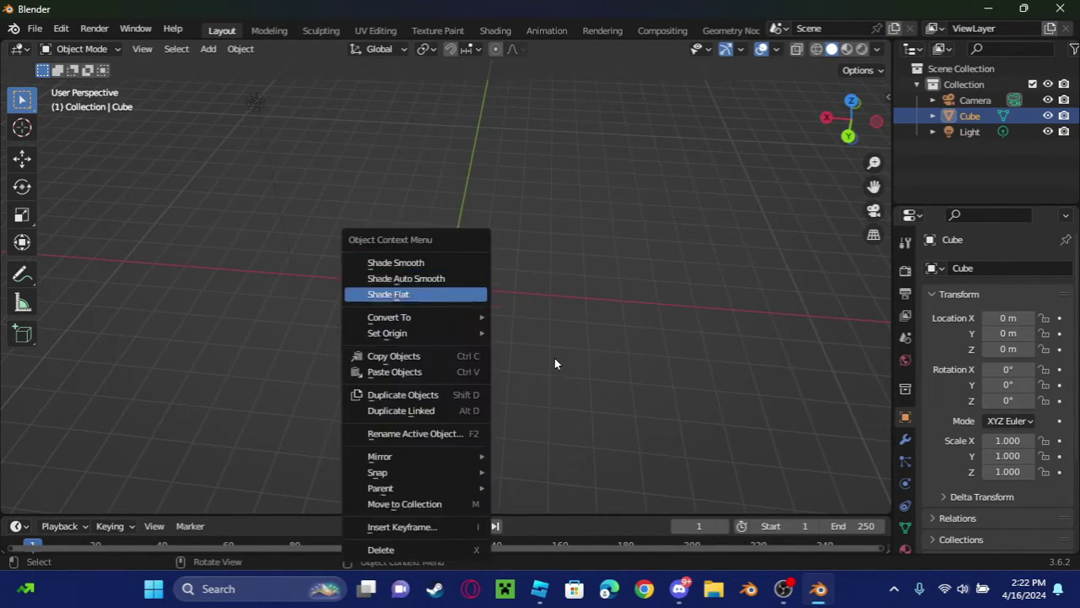
{"action": "right_click", "coordinate": [456, 244]}
{"action": "left_click", "coordinate": [376, 531]}
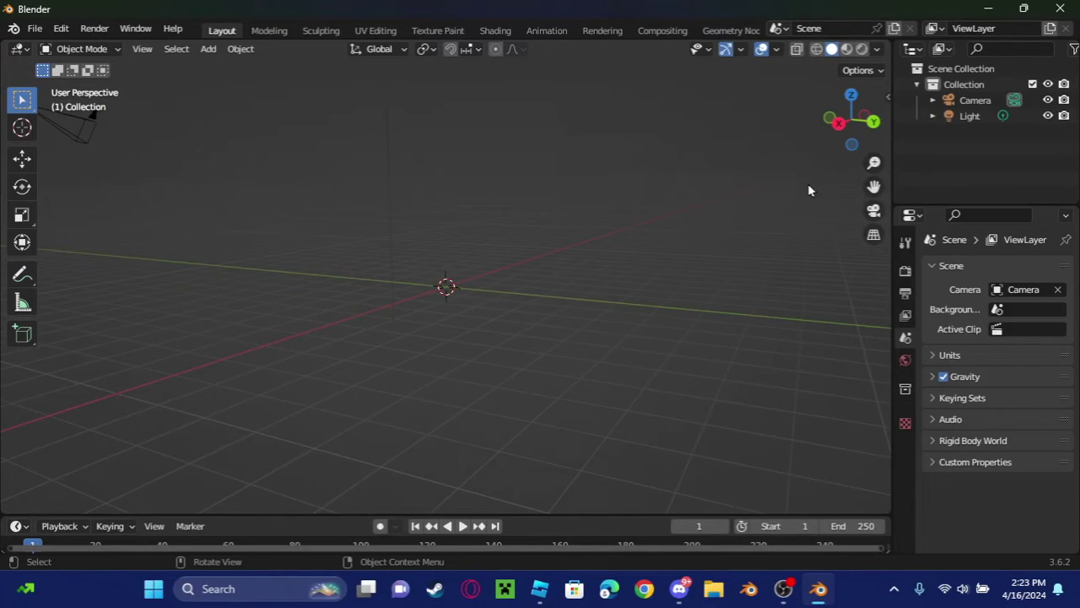
{"action": "left_click_drag", "start_coordinate": [851, 121], "coordinate": [859, 127]}
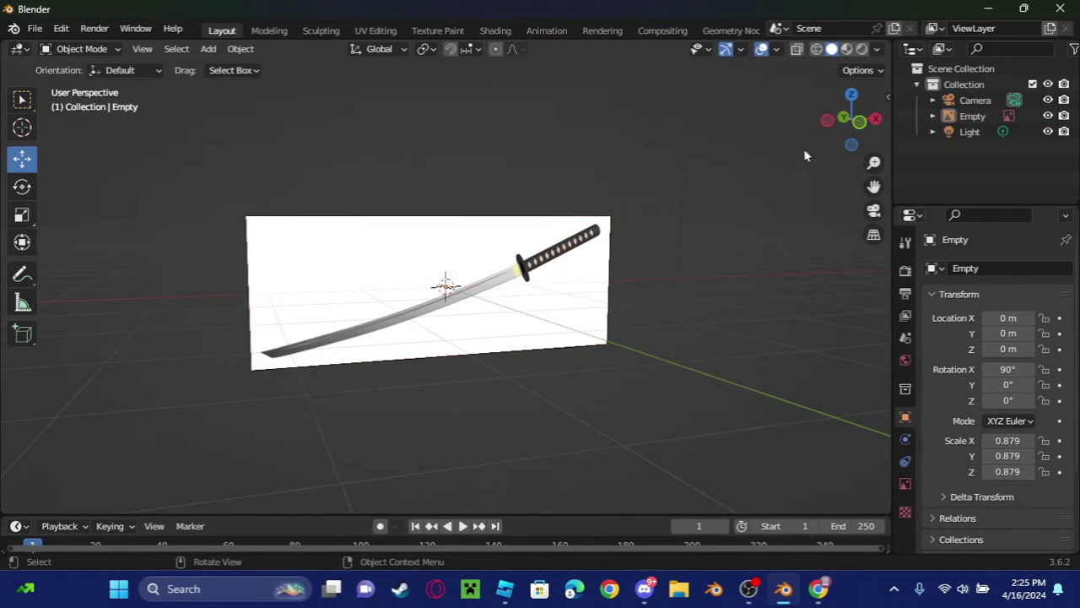
Extrude vertices one after another along the upper edge of the katana blade, tracing the reference image from the guard toward the tip.
{"action": "left_click_drag", "start_coordinate": [844, 126], "coordinate": [786, 140]}
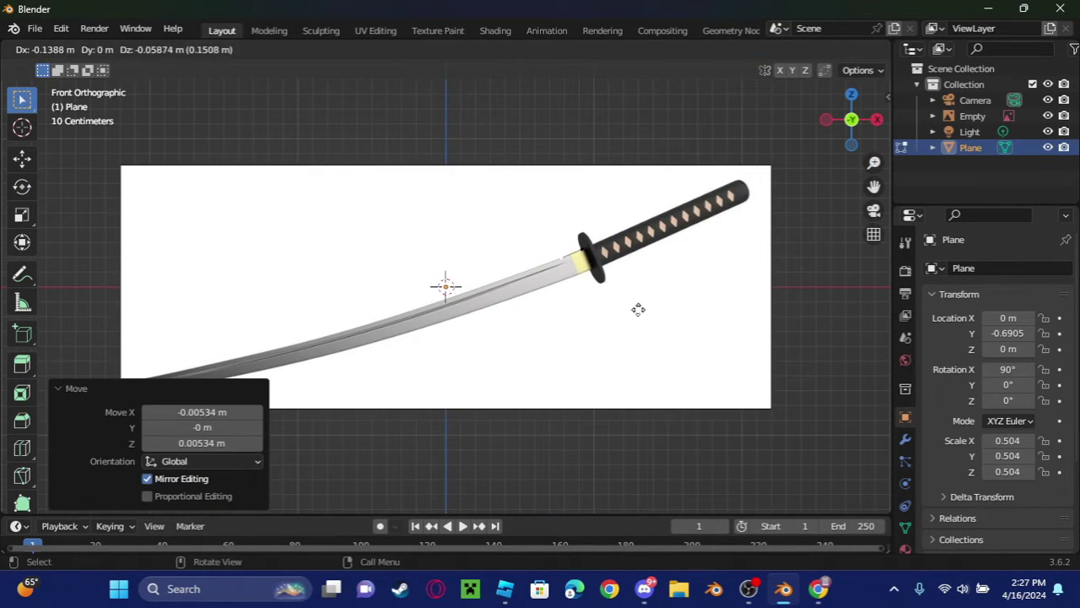
{"action": "left_click", "coordinate": [638, 309]}
{"action": "key", "text": "e"}
{"action": "left_click", "coordinate": [575, 314]}
{"action": "key", "text": "e"}
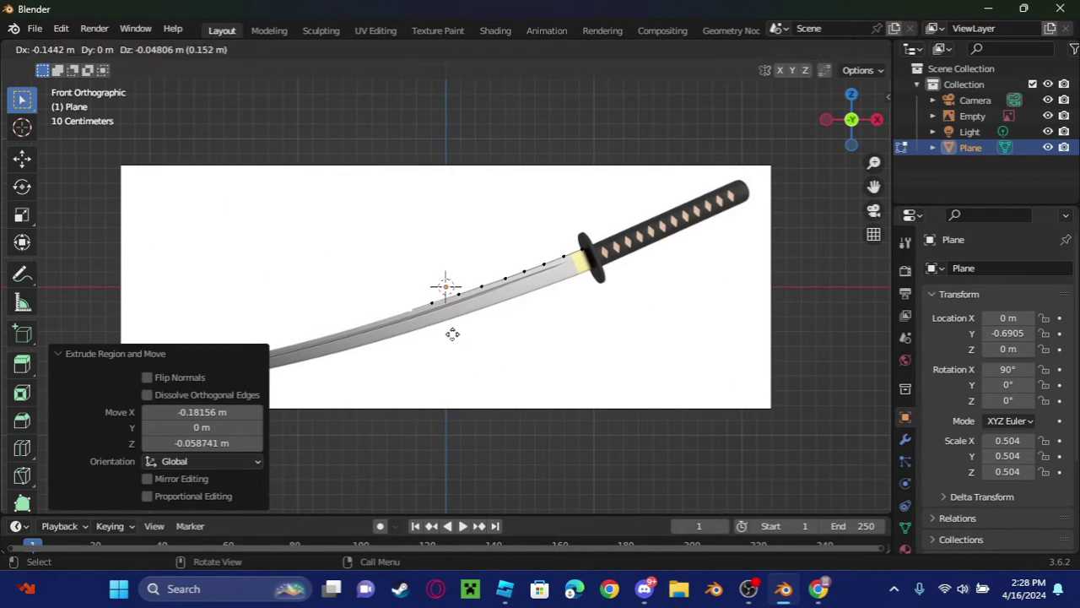
{"action": "left_click", "coordinate": [452, 333]}
{"action": "scroll", "coordinate": [561, 318], "scroll_direction": "up", "scroll_amount": 5}
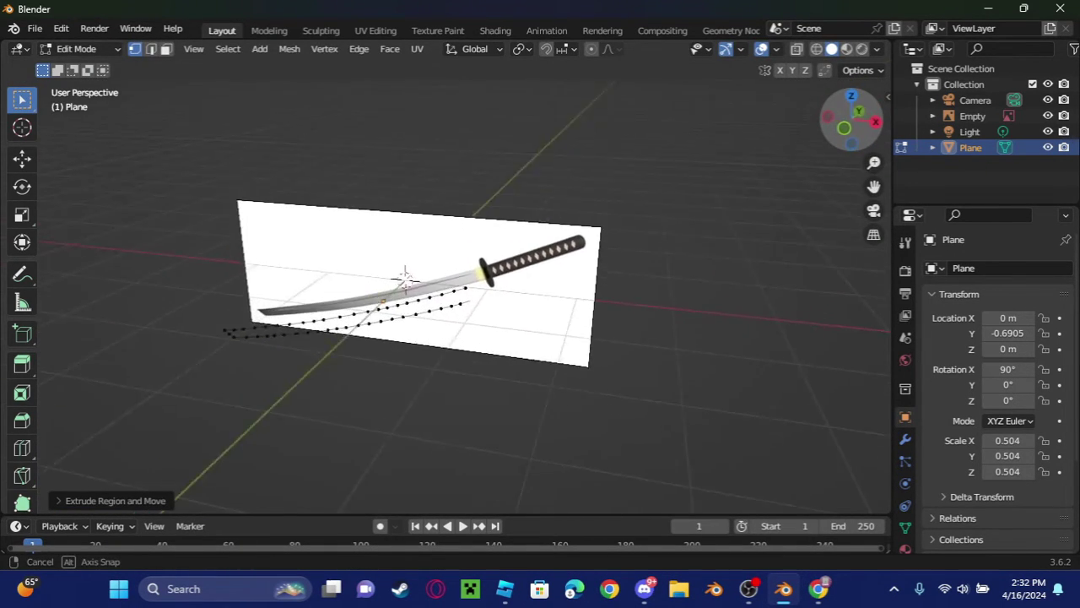
Select all vertices of the traced blade outline and fill it with a face.
{"action": "left_click_drag", "start_coordinate": [846, 131], "coordinate": [896, 94]}
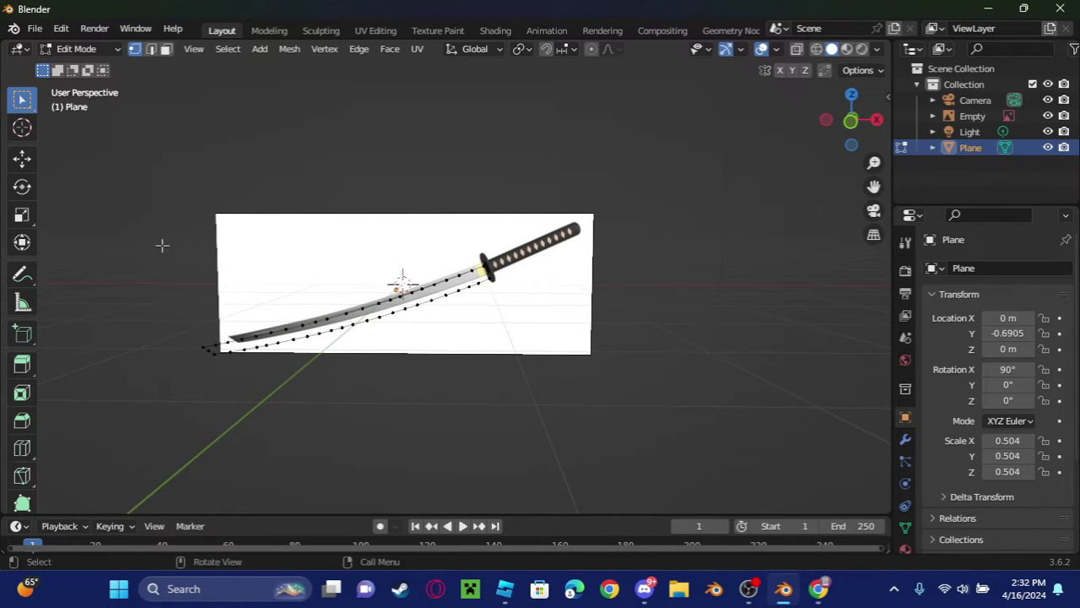
{"action": "left_click_drag", "start_coordinate": [162, 245], "coordinate": [633, 438]}
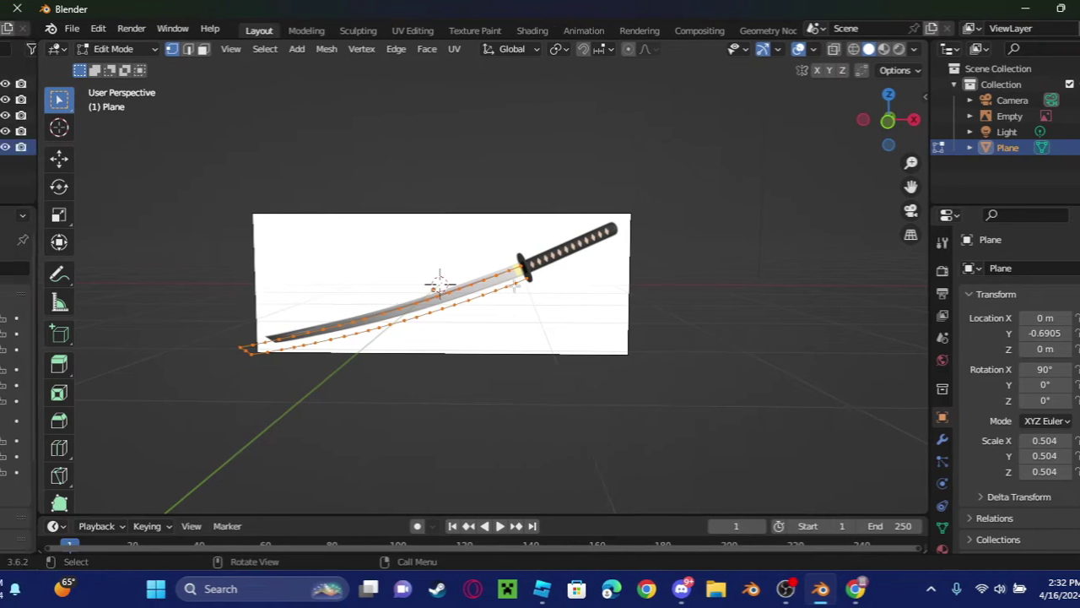
{"action": "left_click_drag", "start_coordinate": [846, 123], "coordinate": [848, 120]}
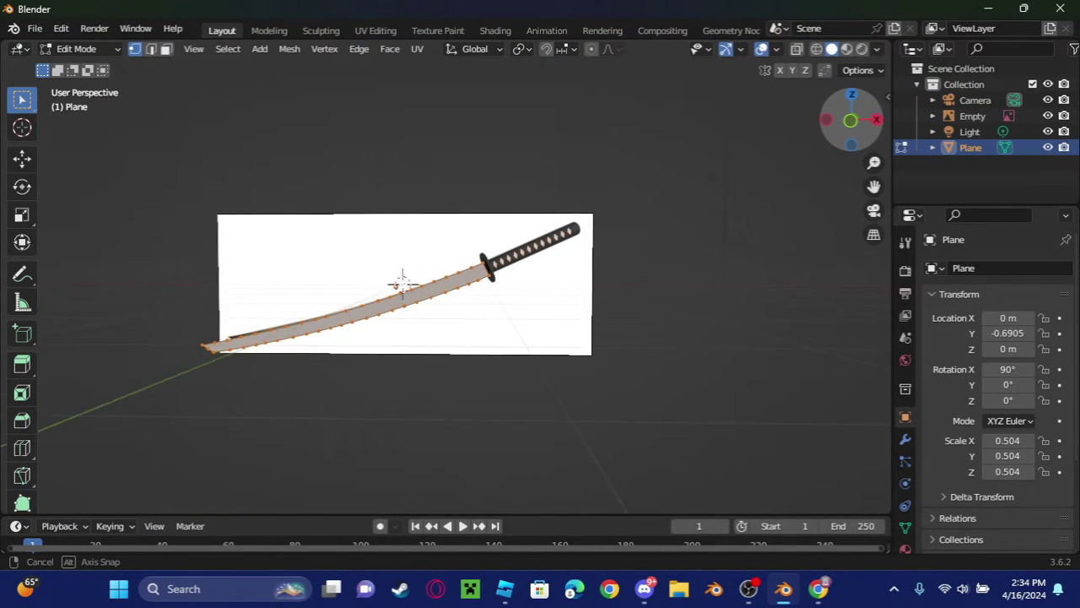
{"action": "left_click_drag", "start_coordinate": [848, 120], "coordinate": [849, 121]}
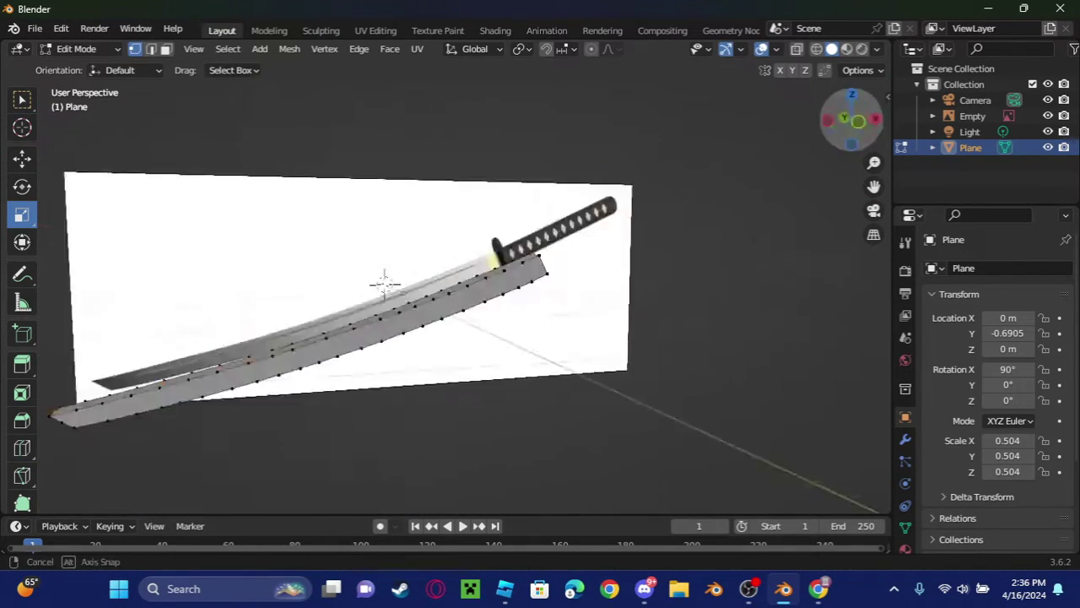
Add a loop cut to the blade mesh and check the blade's shape against the reference image from several angles.
{"action": "key", "text": "ctrl+r"}
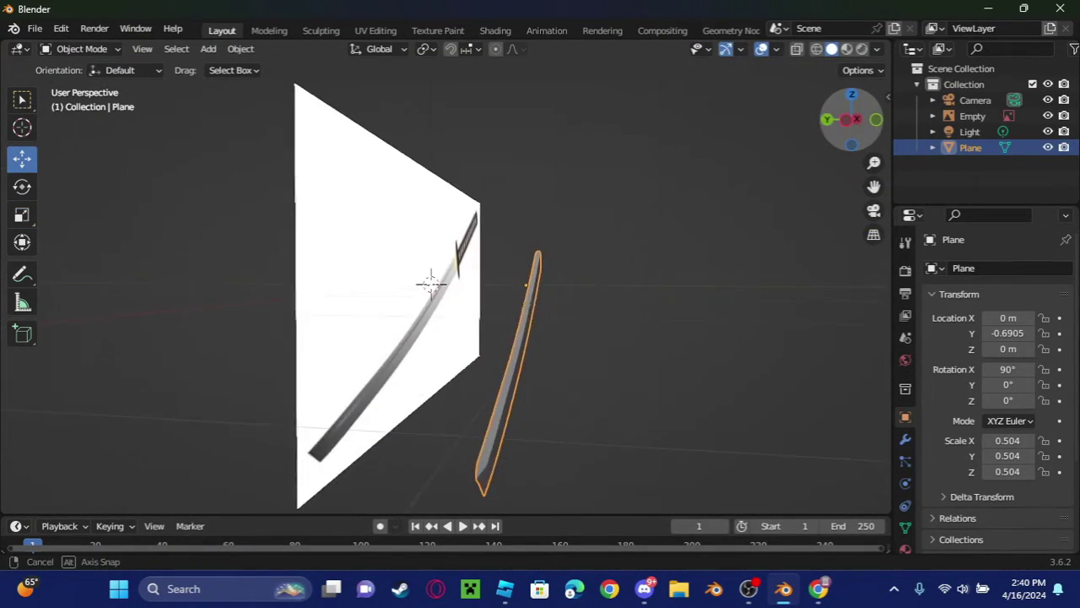
{"action": "middle_click_drag", "start_coordinate": [429, 282], "coordinate": [614, 190]}
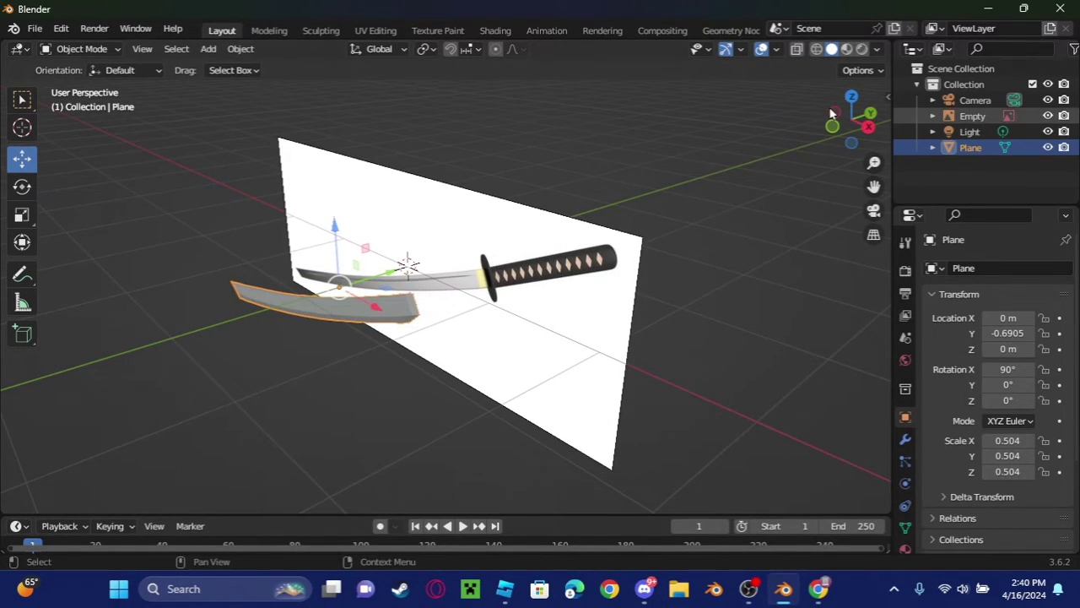
{"action": "left_click_drag", "start_coordinate": [831, 112], "coordinate": [462, 120]}
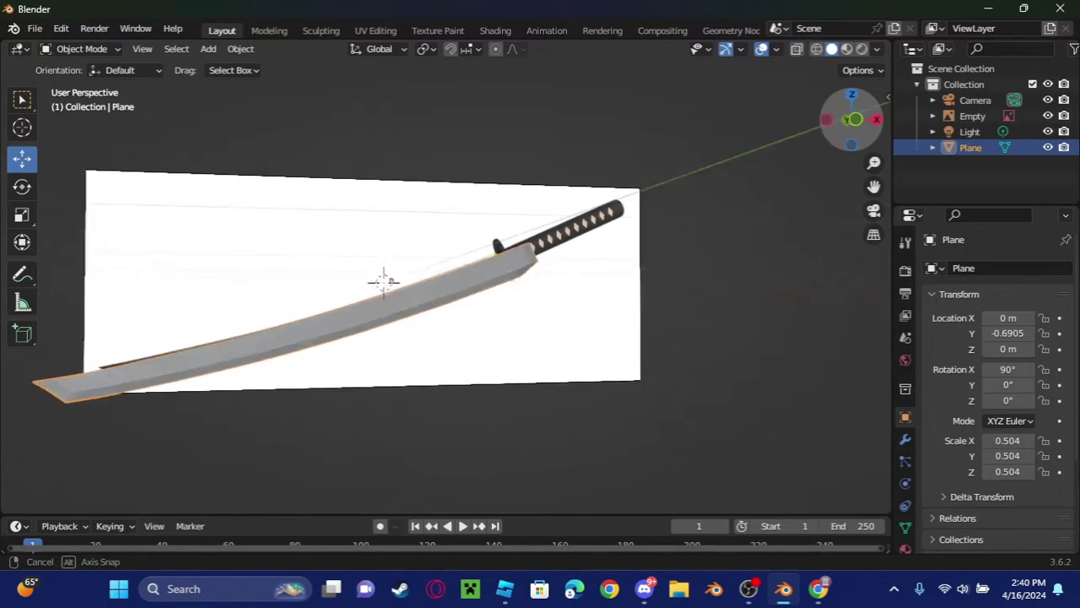
{"action": "left_click_drag", "start_coordinate": [463, 121], "coordinate": [413, 120]}
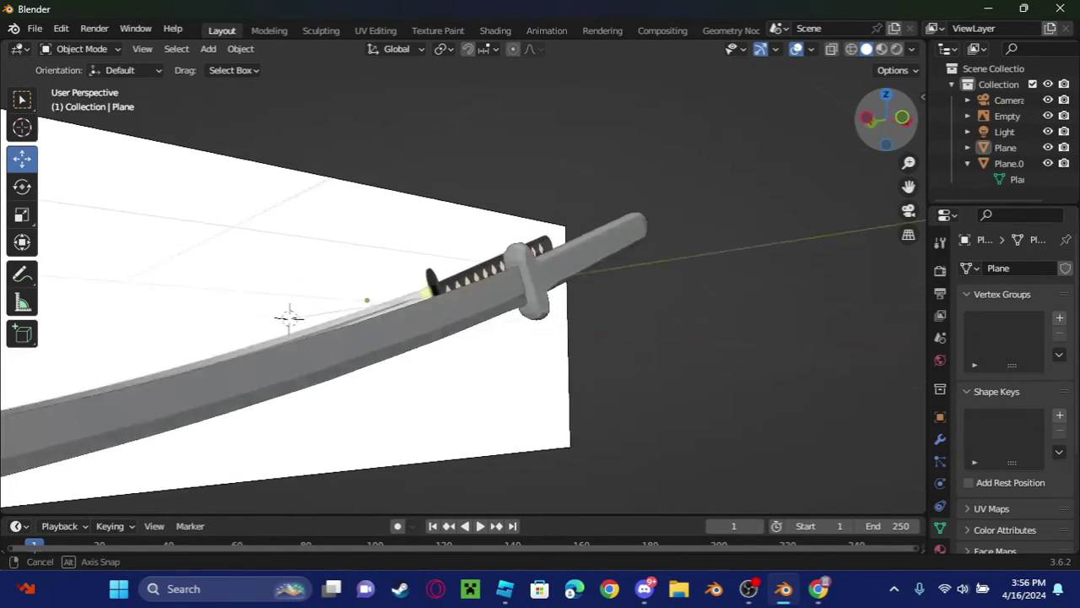
Examine the katana's guard, handle and textured blade from several angles.
{"action": "left_click_drag", "start_coordinate": [884, 118], "coordinate": [537, 252]}
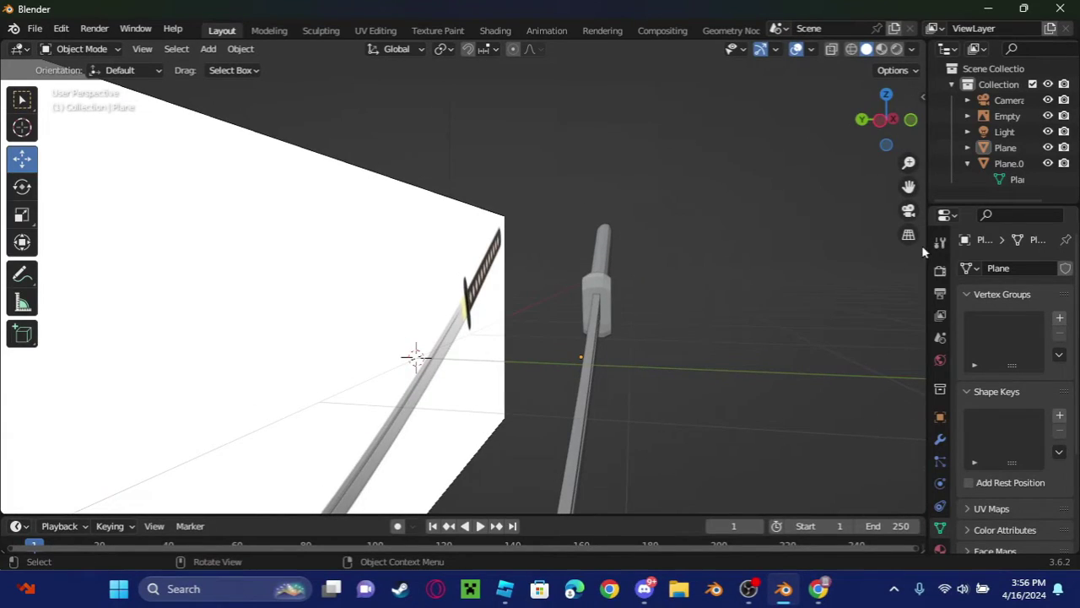
{"action": "left_click_drag", "start_coordinate": [885, 118], "coordinate": [875, 154]}
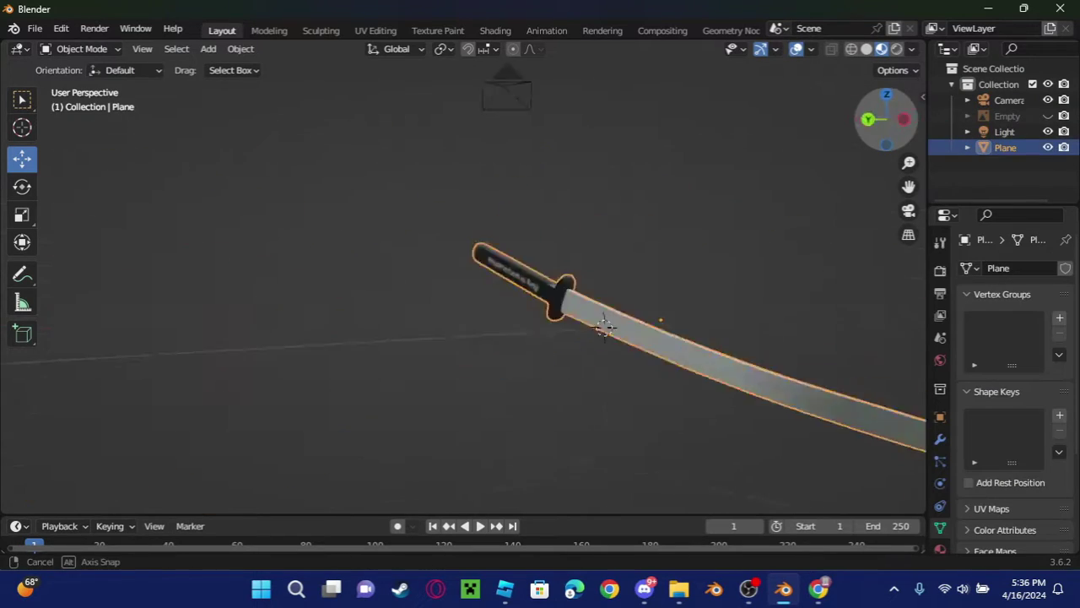
{"action": "middle_click_drag", "start_coordinate": [735, 425], "coordinate": [735, 425]}
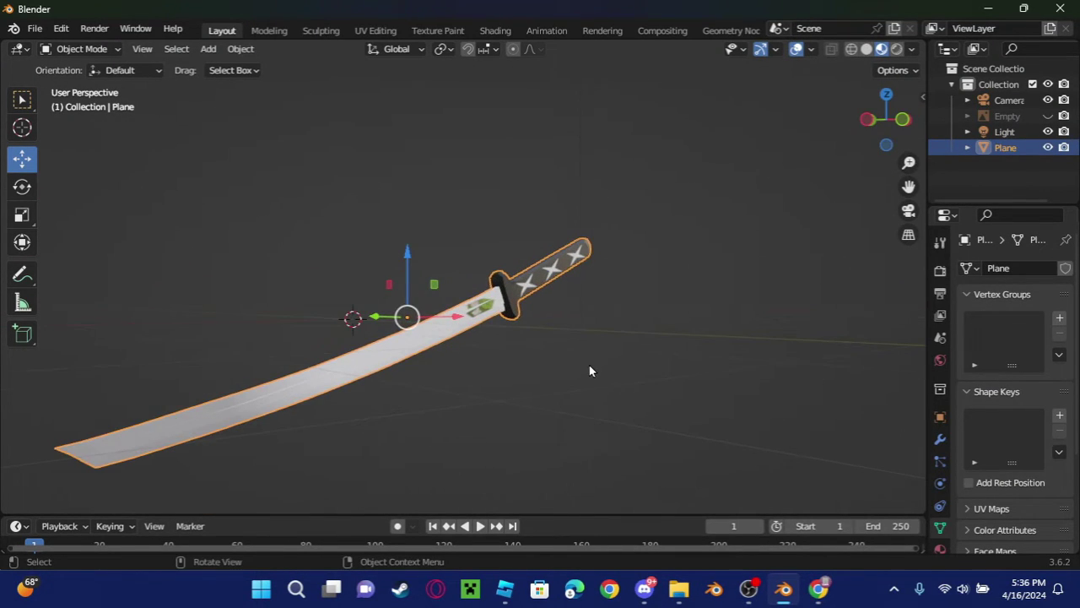
{"action": "left_click_drag", "start_coordinate": [885, 118], "coordinate": [836, 127]}
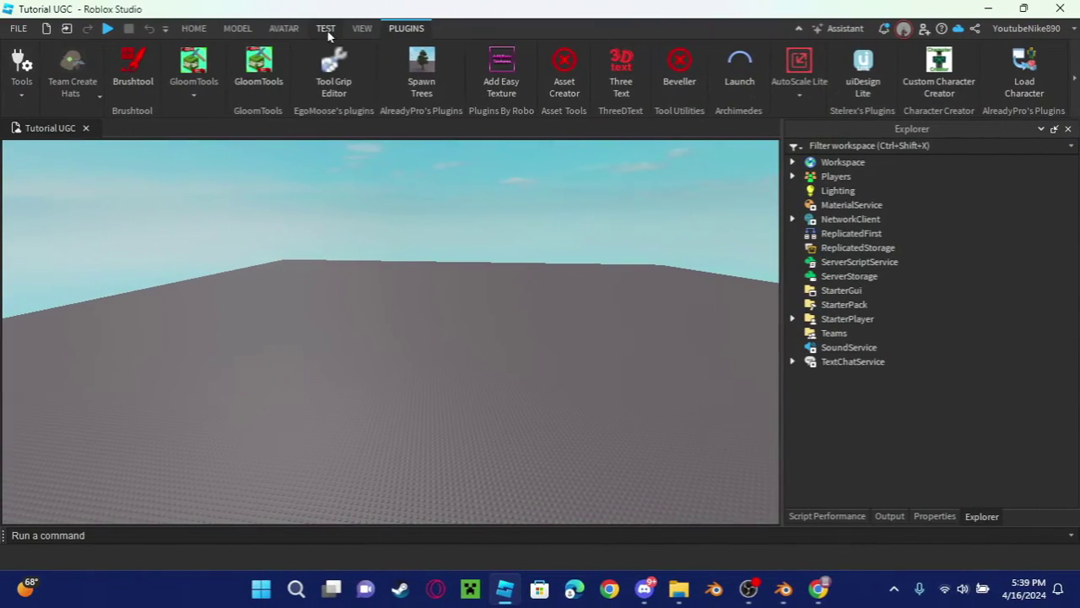
Switch to Roblox Studio, scale the GloomKatana model down to about 0.106 and bring it down near the baseplate.
{"action": "left_click", "coordinate": [325, 27]}
{"action": "left_click", "coordinate": [193, 28]}
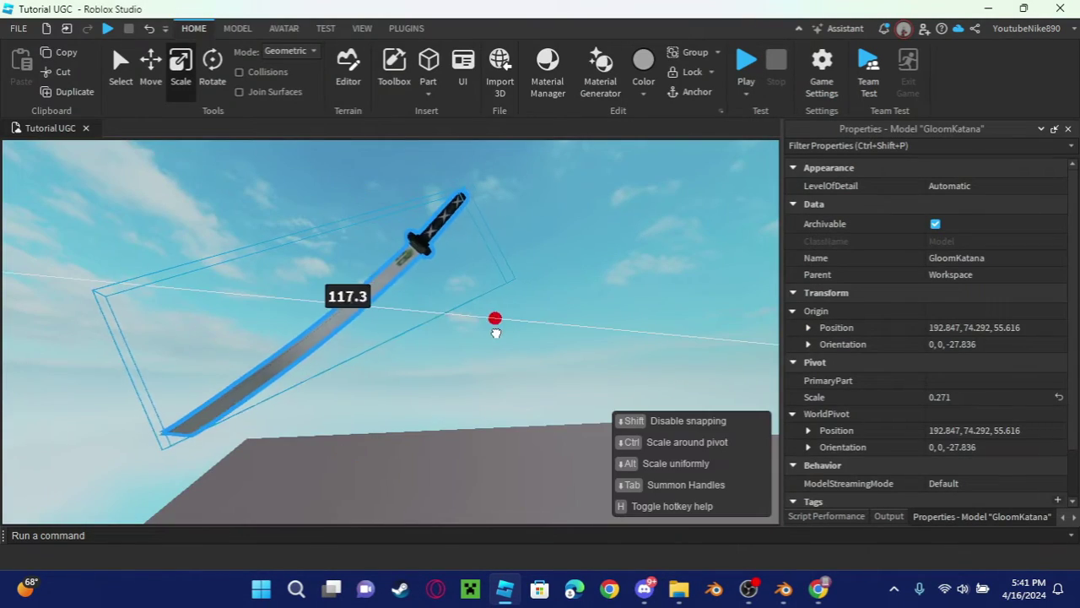
{"action": "left_click_drag", "start_coordinate": [494, 320], "coordinate": [317, 314]}
{"action": "left_click", "coordinate": [265, 276]}
{"action": "left_click_drag", "start_coordinate": [263, 271], "coordinate": [512, 453]}
Examine the GloomKatana model's blade, logo and handle up close and from several angles.
{"action": "scroll", "coordinate": [512, 453], "scroll_direction": "up", "scroll_amount": 5}
{"action": "right_click_drag", "start_coordinate": [512, 453], "coordinate": [512, 453]}
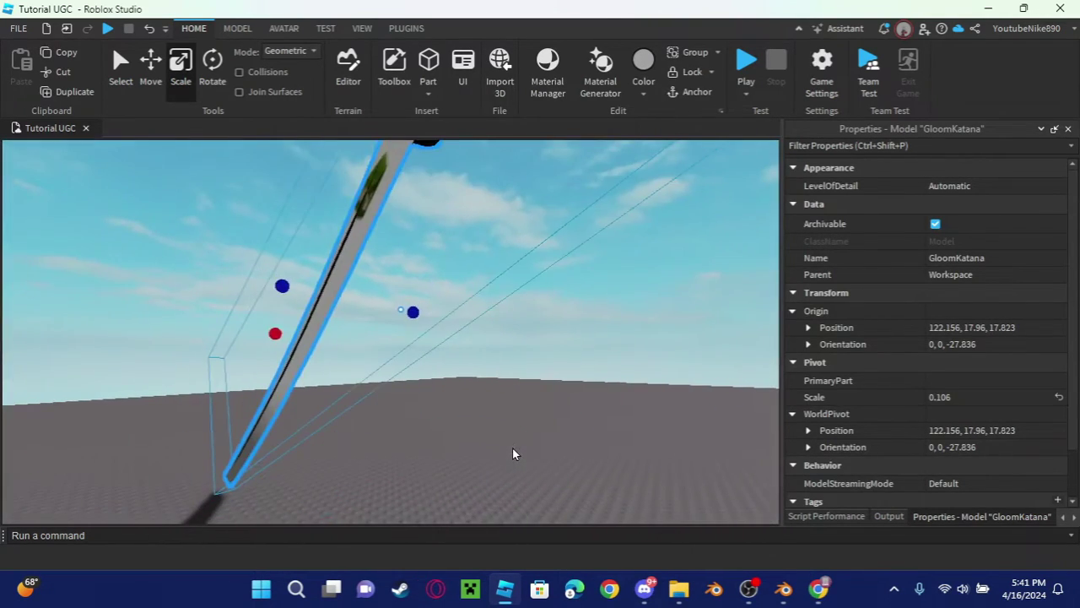
{"action": "scroll", "coordinate": [513, 453], "scroll_direction": "down", "scroll_amount": 5}
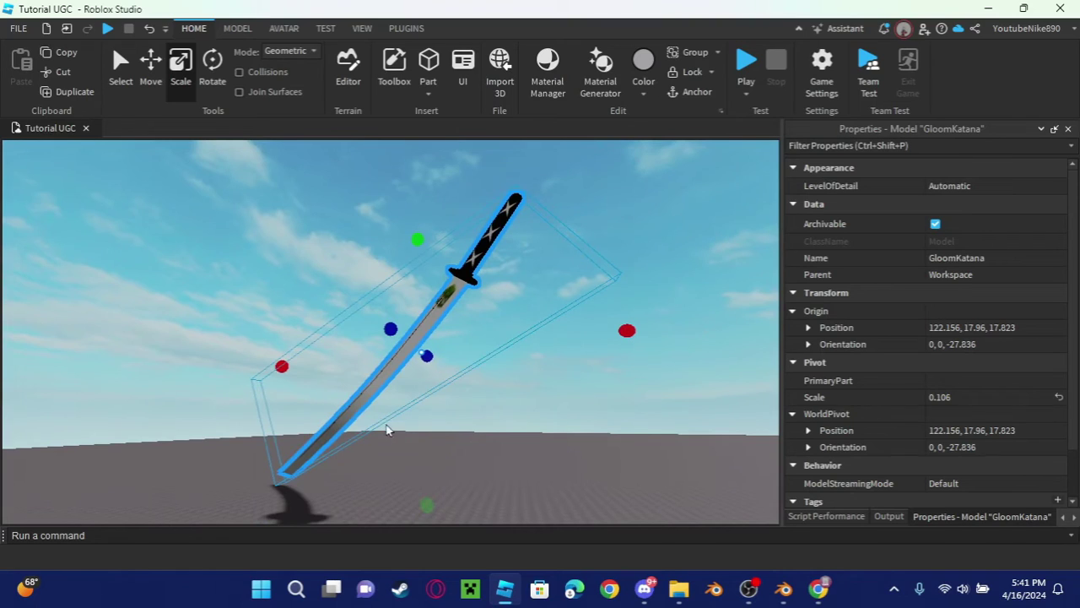
{"action": "scroll", "coordinate": [475, 309], "scroll_direction": "up", "scroll_amount": 4}
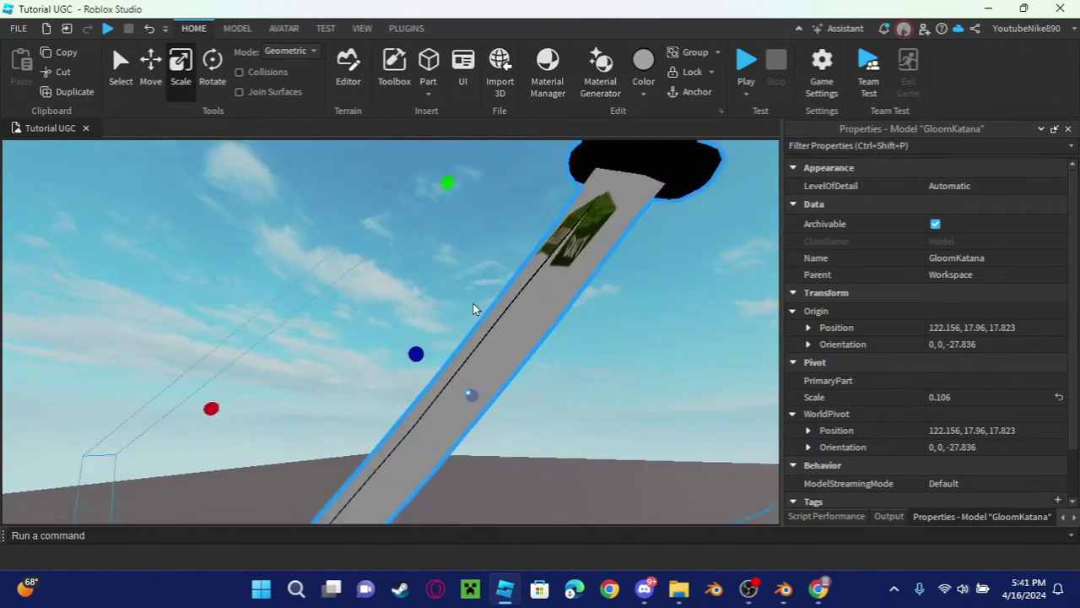
{"action": "right_click_drag", "start_coordinate": [475, 309], "coordinate": [475, 309]}
{"action": "scroll", "coordinate": [475, 309], "scroll_direction": "down", "scroll_amount": 3}
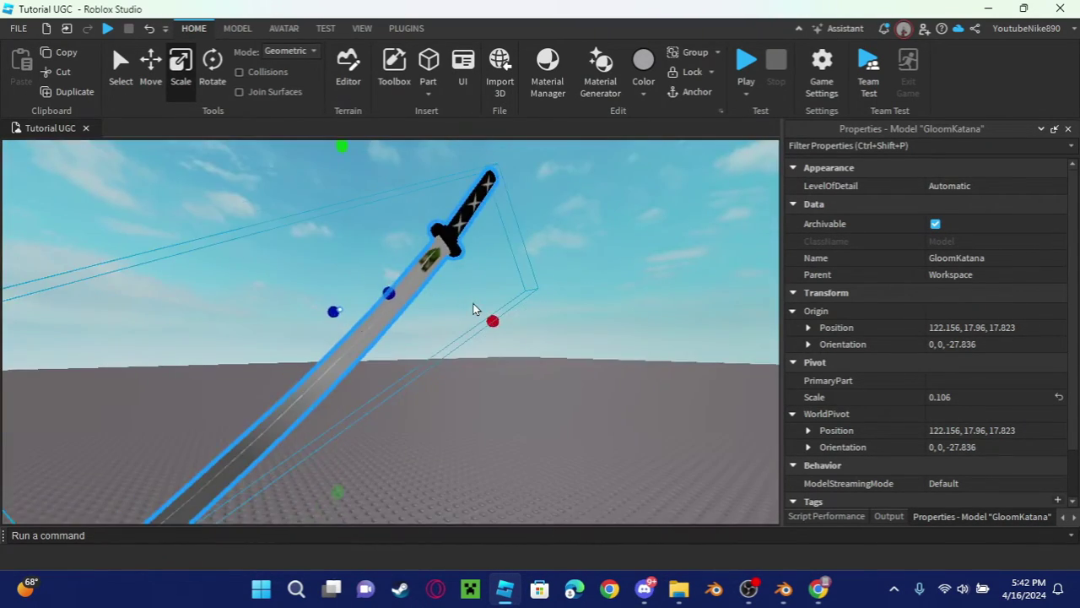
{"action": "scroll", "coordinate": [475, 307], "scroll_direction": "up", "scroll_amount": 3}
{"action": "scroll", "coordinate": [475, 309], "scroll_direction": "down", "scroll_amount": 3}
{"action": "right_click_drag", "start_coordinate": [573, 325], "coordinate": [574, 323]}
{"action": "scroll", "coordinate": [574, 323], "scroll_direction": "up", "scroll_amount": 3}
{"action": "scroll", "coordinate": [574, 323], "scroll_direction": "down", "scroll_amount": 4}
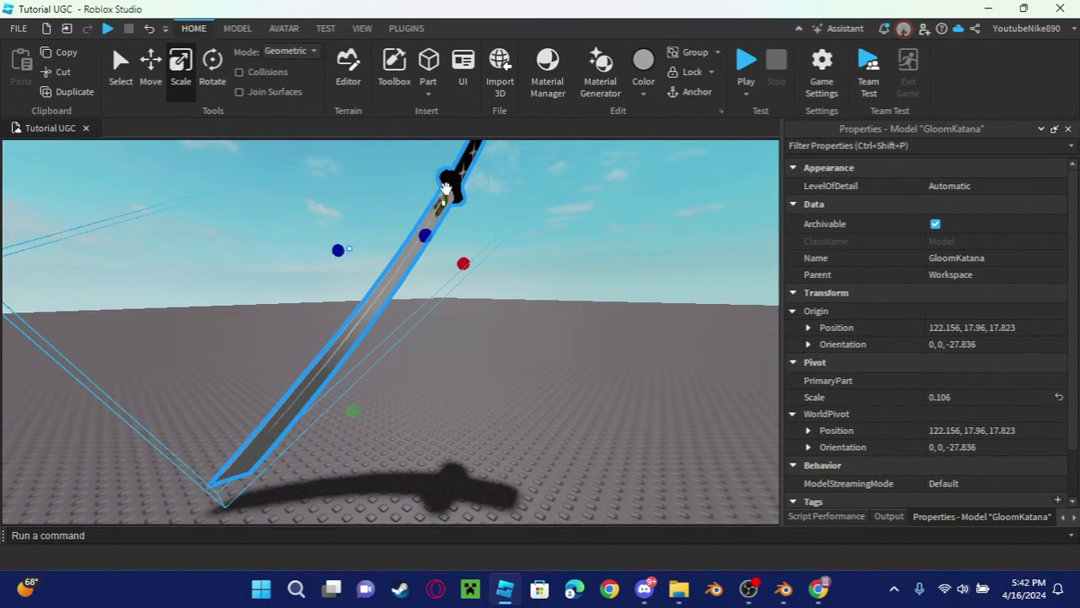
{"action": "right_click_drag", "start_coordinate": [637, 303], "coordinate": [641, 275]}
{"action": "scroll", "coordinate": [644, 285], "scroll_direction": "down", "scroll_amount": 3}
{"action": "scroll", "coordinate": [641, 275], "scroll_direction": "up", "scroll_amount": 4}
{"action": "scroll", "coordinate": [641, 275], "scroll_direction": "down", "scroll_amount": 3}
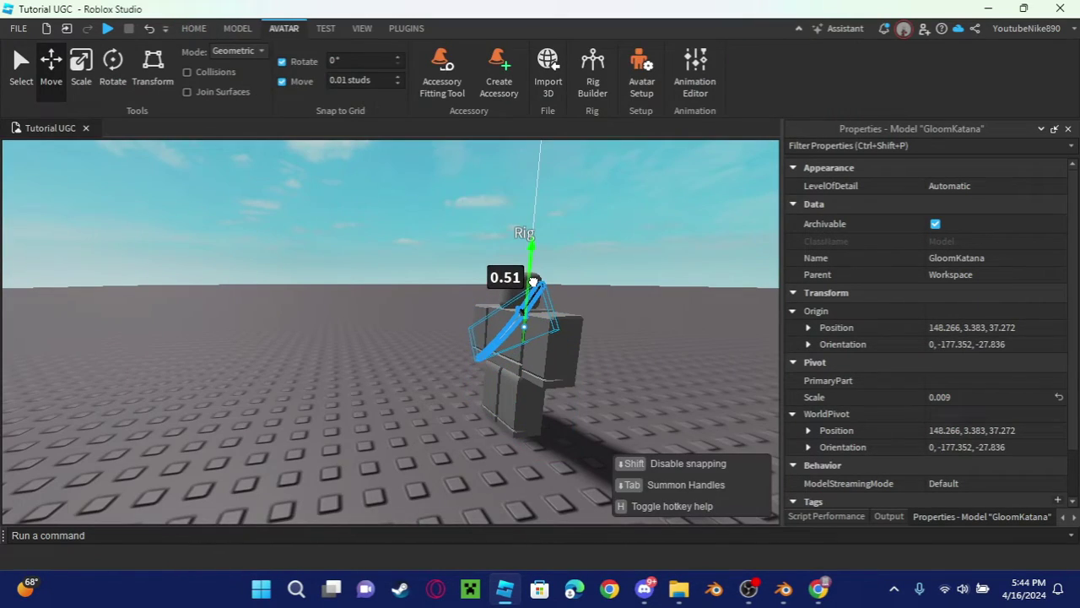
Raise the GloomKatana model about 0.56 studs on the rig's back and check from the front how the handle sits above the shoulder.
{"action": "scroll", "coordinate": [597, 329], "scroll_direction": "up", "scroll_amount": 3}
{"action": "right_click_drag", "start_coordinate": [597, 328], "coordinate": [598, 327]}
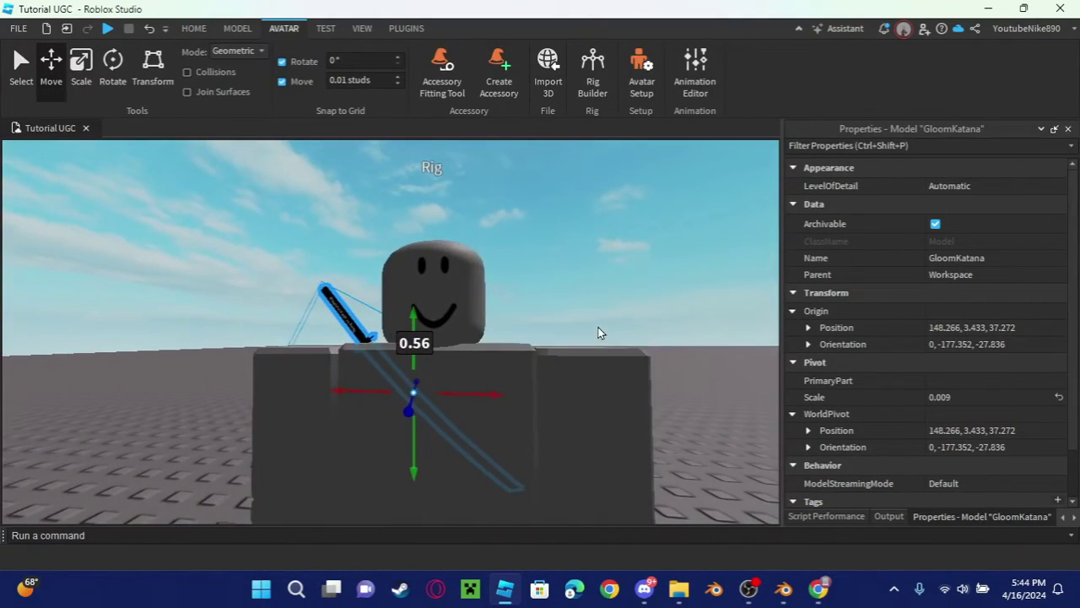
{"action": "right_click_drag", "start_coordinate": [513, 322], "coordinate": [513, 321]}
{"action": "scroll", "coordinate": [513, 321], "scroll_direction": "down", "scroll_amount": 3}
{"action": "scroll", "coordinate": [513, 323], "scroll_direction": "up", "scroll_amount": 3}
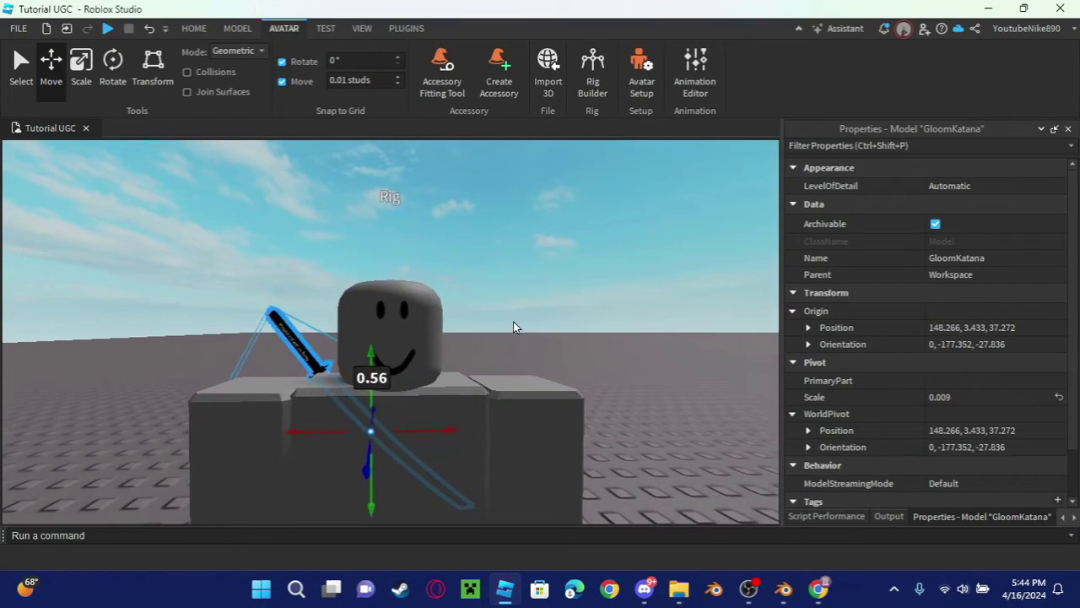
{"action": "scroll", "coordinate": [513, 323], "scroll_direction": "down", "scroll_amount": 4}
{"action": "scroll", "coordinate": [513, 324], "scroll_direction": "up", "scroll_amount": 6}
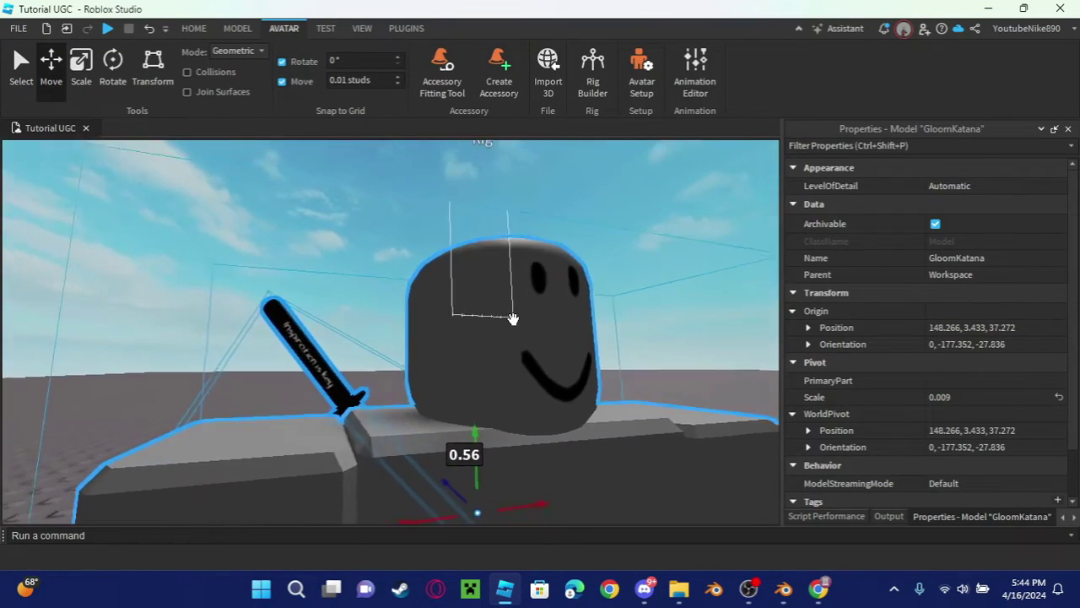
{"action": "scroll", "coordinate": [513, 318], "scroll_direction": "down", "scroll_amount": 6}
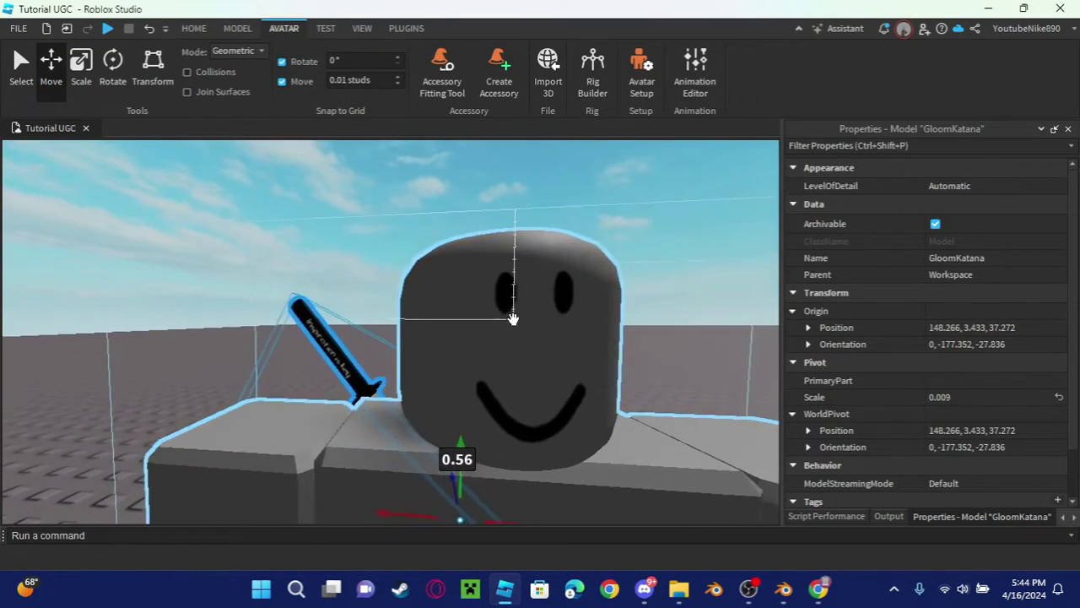
Scale the GloomKatana model up slightly on the rig's back.
{"action": "key", "text": "ctrl+3"}
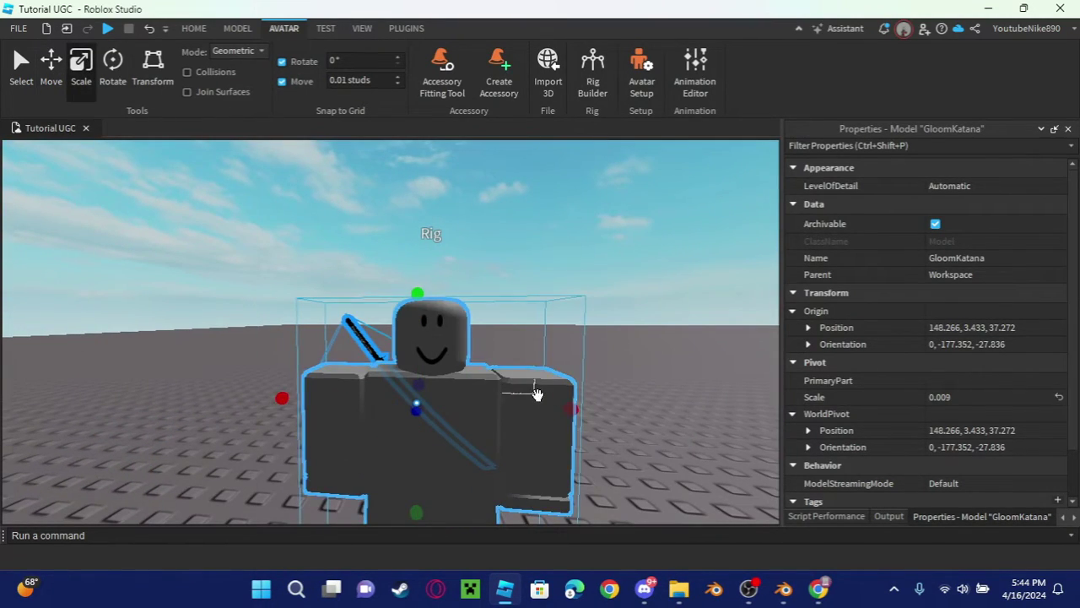
{"action": "left_click_drag", "start_coordinate": [571, 408], "coordinate": [614, 407]}
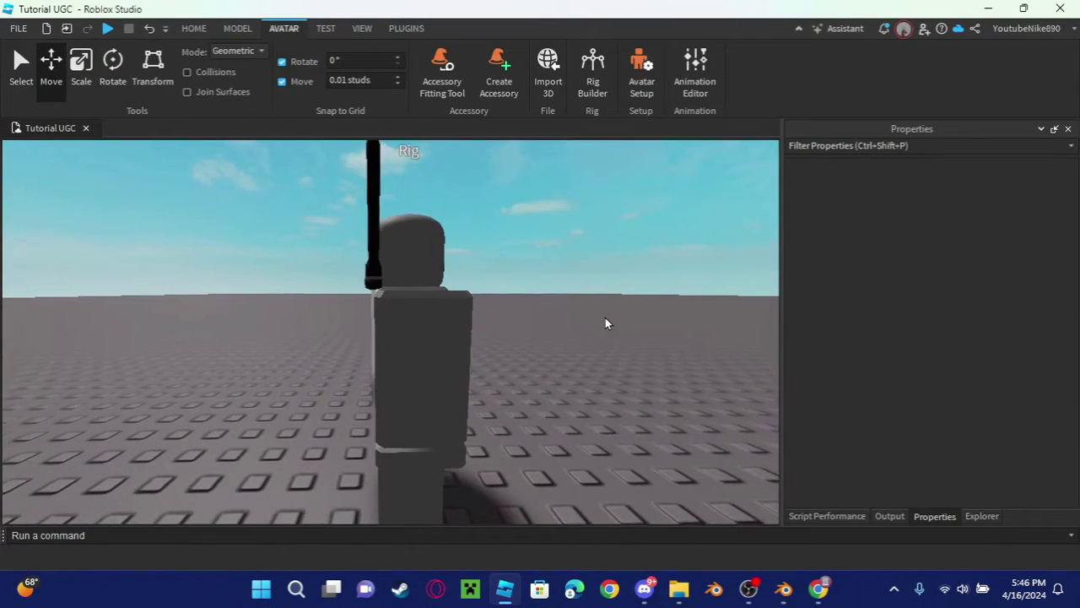
Examine the katana's fit on the rig from the side and front, near and far.
{"action": "right_click_drag", "start_coordinate": [605, 317], "coordinate": [618, 330]}
{"action": "scroll", "coordinate": [605, 317], "scroll_direction": "down", "scroll_amount": 3}
{"action": "scroll", "coordinate": [605, 317], "scroll_direction": "up", "scroll_amount": 3}
{"action": "left_click", "coordinate": [476, 268]}
{"action": "scroll", "coordinate": [619, 330], "scroll_direction": "down", "scroll_amount": 3}
{"action": "left_click", "coordinate": [619, 330]}
{"action": "scroll", "coordinate": [618, 329], "scroll_direction": "up", "scroll_amount": 3}
{"action": "scroll", "coordinate": [618, 329], "scroll_direction": "down", "scroll_amount": 3}
{"action": "scroll", "coordinate": [618, 330], "scroll_direction": "up", "scroll_amount": 3}
Move the GloomKatana mesh part out of its model and into the Rig model.
{"action": "left_click", "coordinate": [982, 516]}
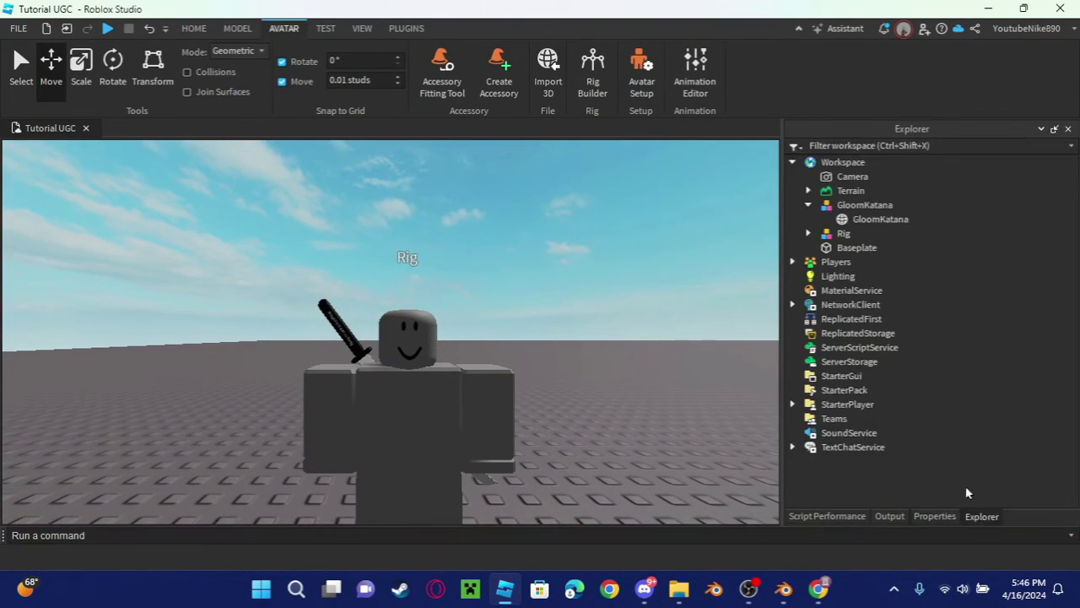
{"action": "left_click_drag", "start_coordinate": [869, 220], "coordinate": [894, 236]}
{"action": "scroll", "coordinate": [615, 226], "scroll_direction": "up", "scroll_amount": 3}
{"action": "right_click_drag", "start_coordinate": [615, 226], "coordinate": [615, 235]}
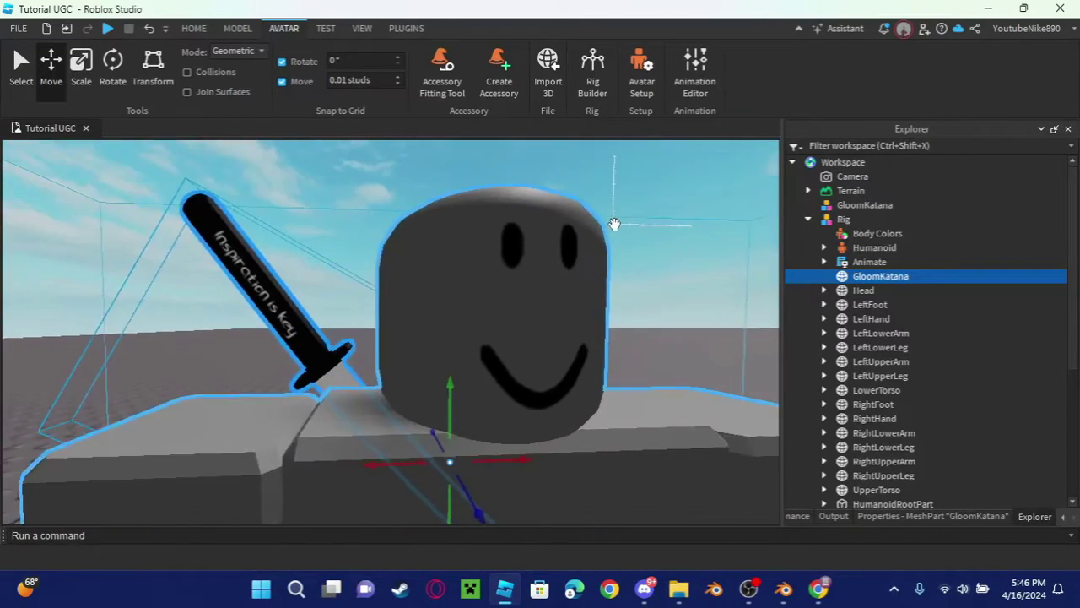
{"action": "scroll", "coordinate": [615, 227], "scroll_direction": "down", "scroll_amount": 5}
{"action": "scroll", "coordinate": [615, 227], "scroll_direction": "up", "scroll_amount": 2}
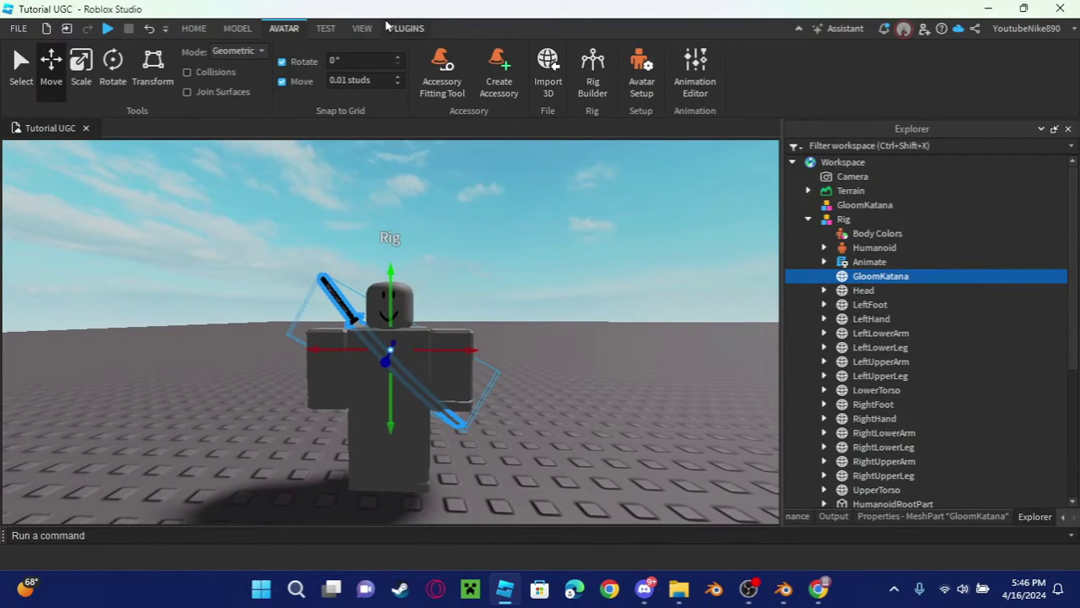
Look through the installed plugins for Asset Creator.
{"action": "left_click", "coordinate": [422, 30]}
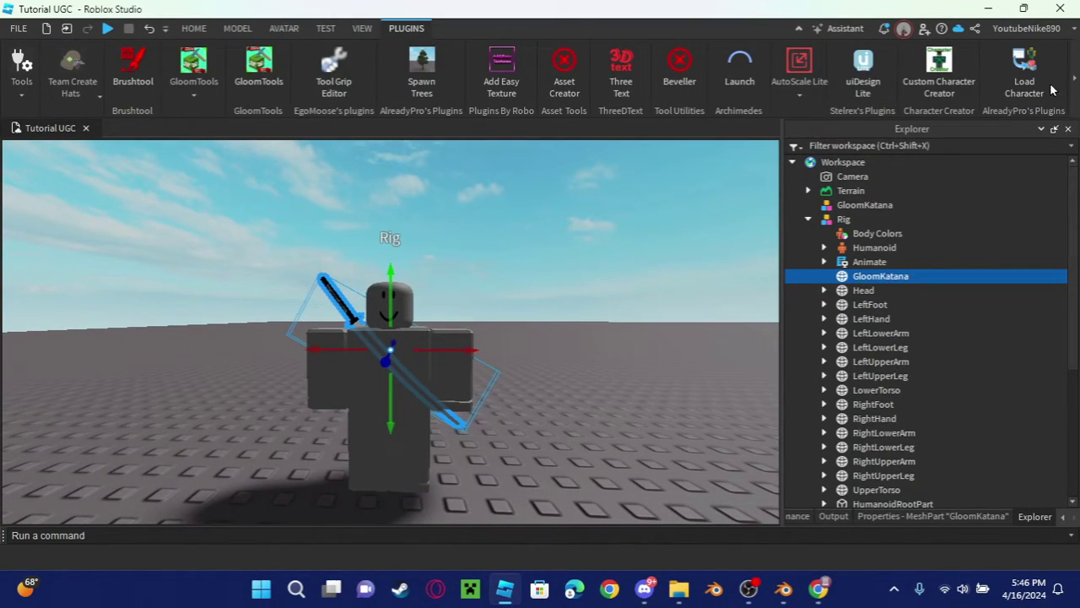
{"action": "left_click", "coordinate": [1077, 72]}
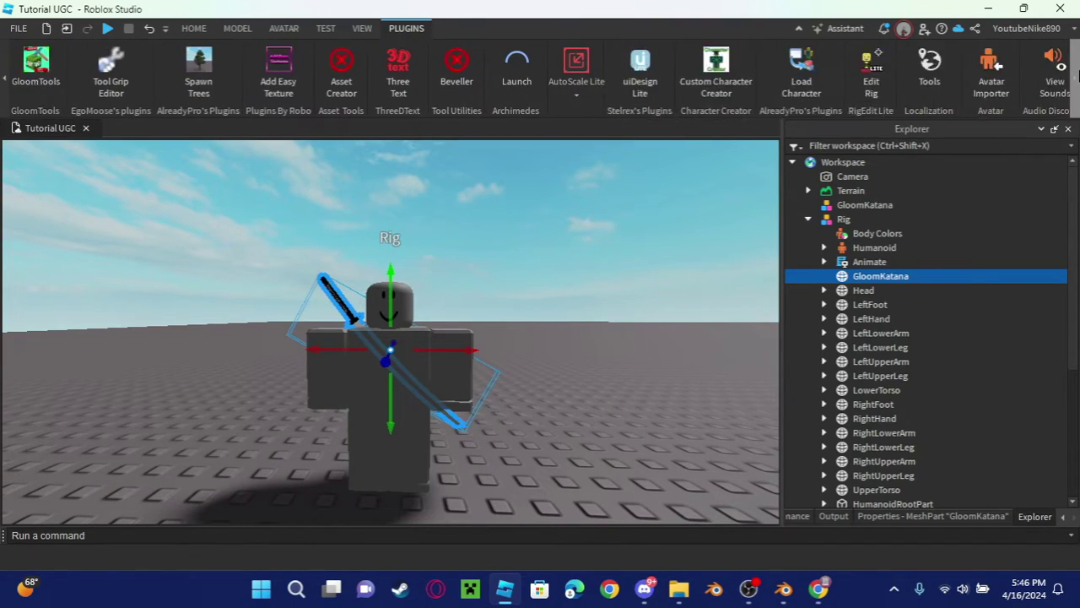
{"action": "left_click", "coordinate": [1076, 81]}
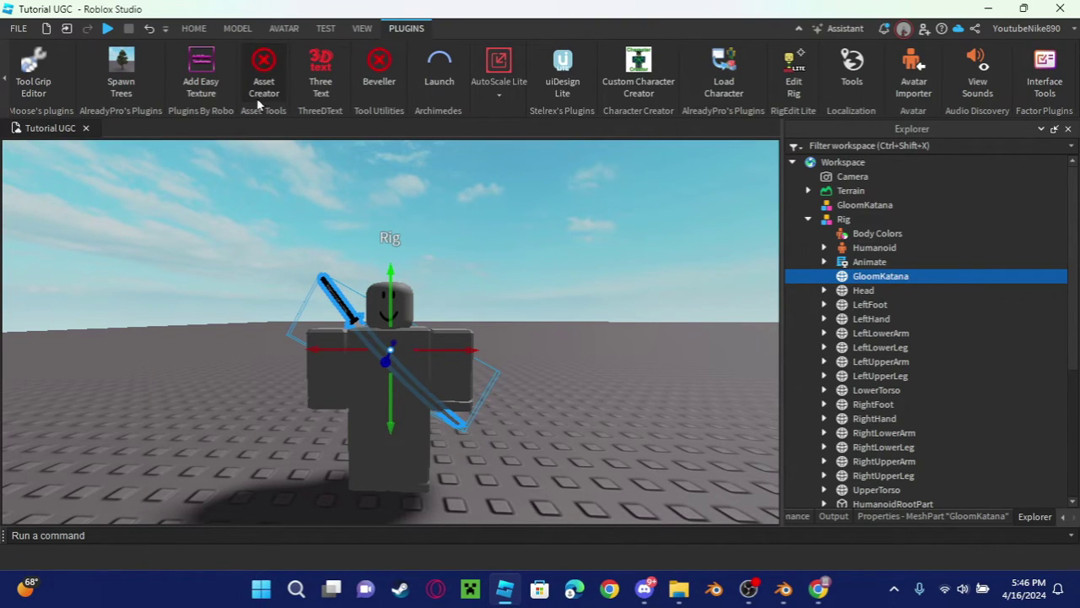
Search the Toolbox marketplace for "Asset Creator".
{"action": "left_click", "coordinate": [193, 28]}
{"action": "left_click", "coordinate": [394, 75]}
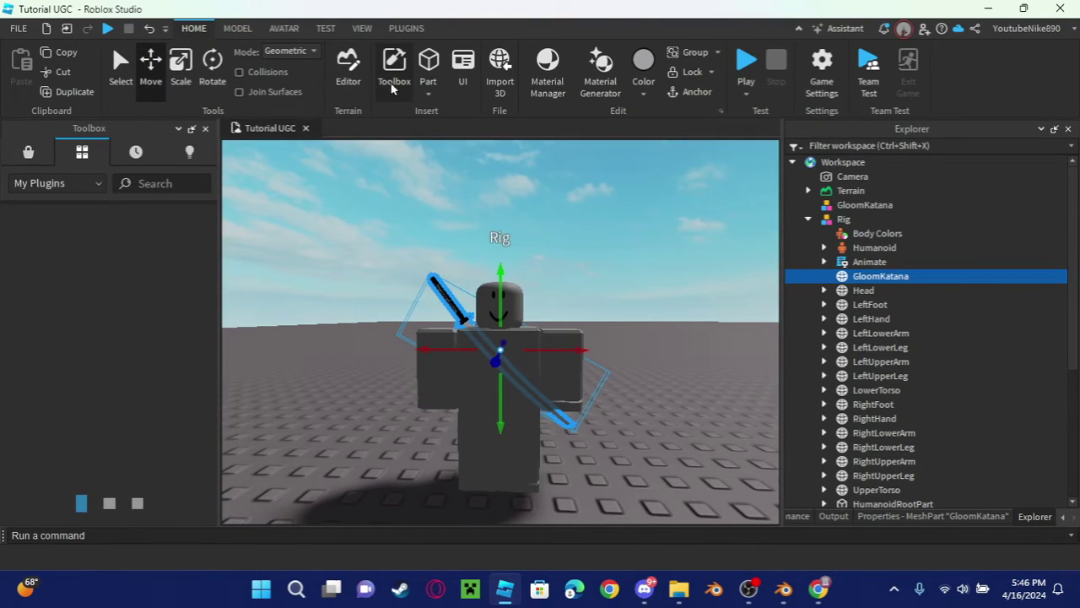
{"action": "left_click", "coordinate": [169, 183]}
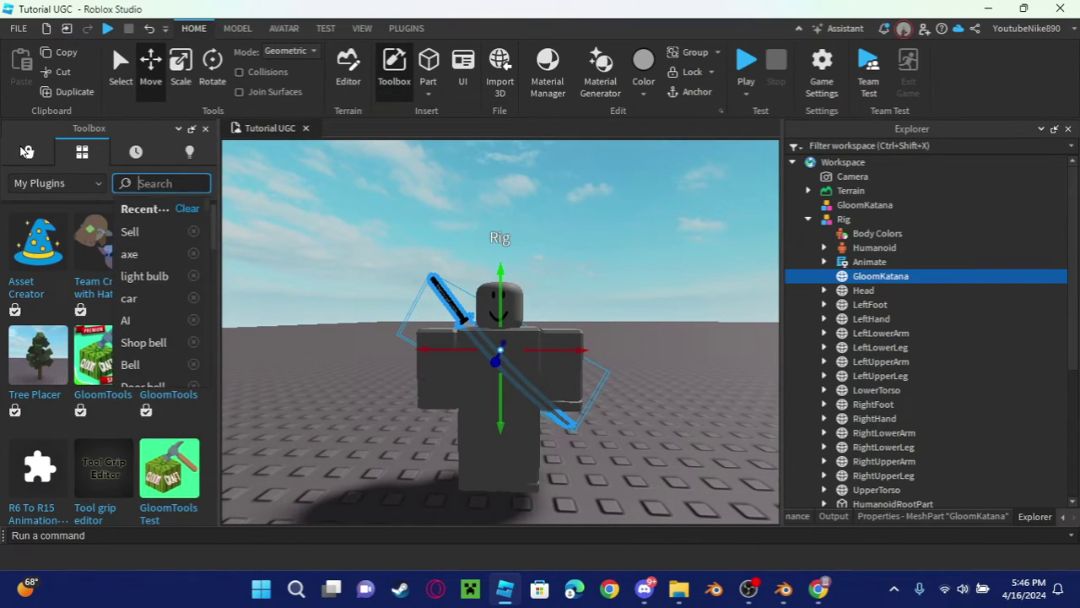
{"action": "left_click", "coordinate": [25, 150]}
{"action": "left_click", "coordinate": [35, 155]}
{"action": "left_click", "coordinate": [173, 187]}
{"action": "type", "text": "A"}
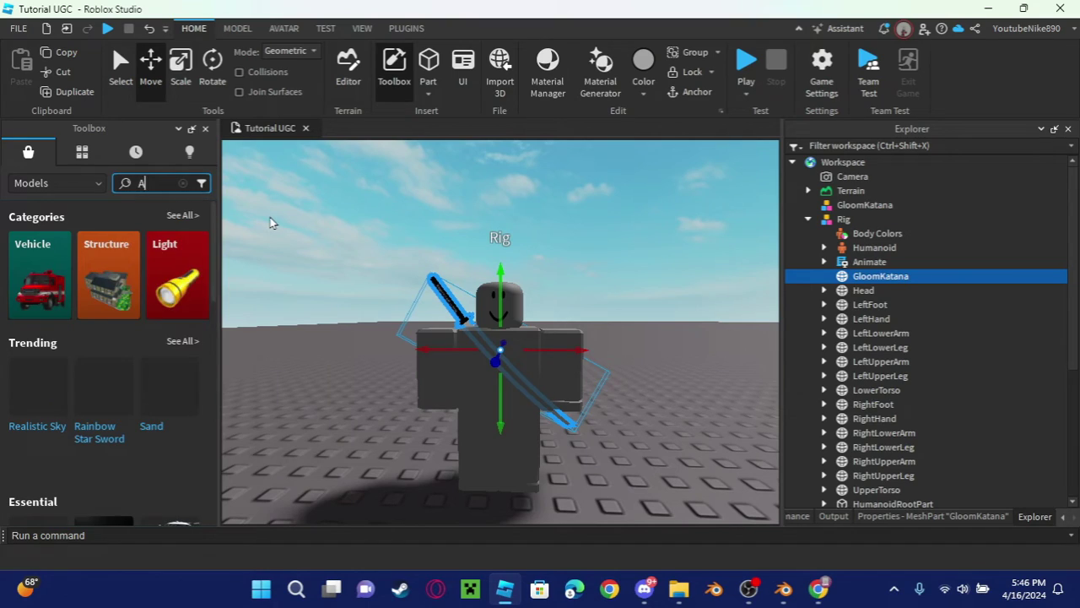
{"action": "type", "text": "sset"}
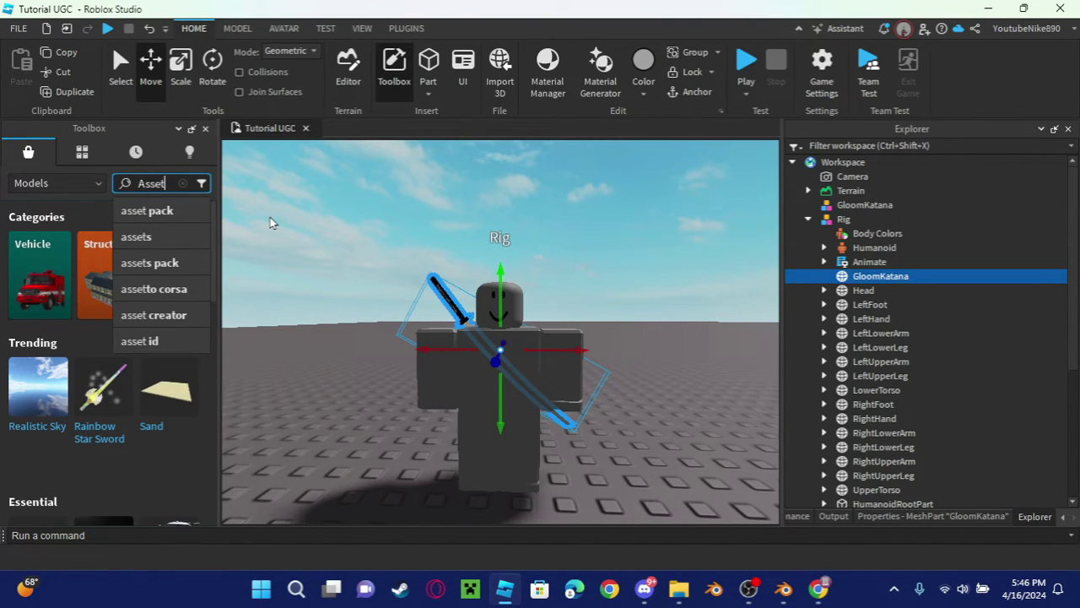
{"action": "type", "text": " Creator"}
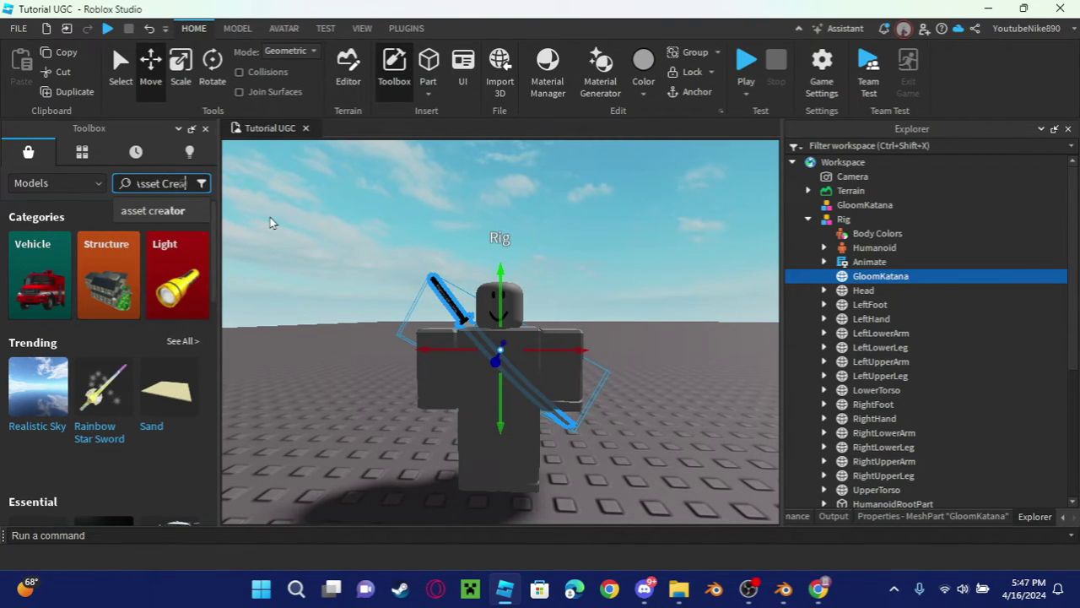
{"action": "key", "text": "Return"}
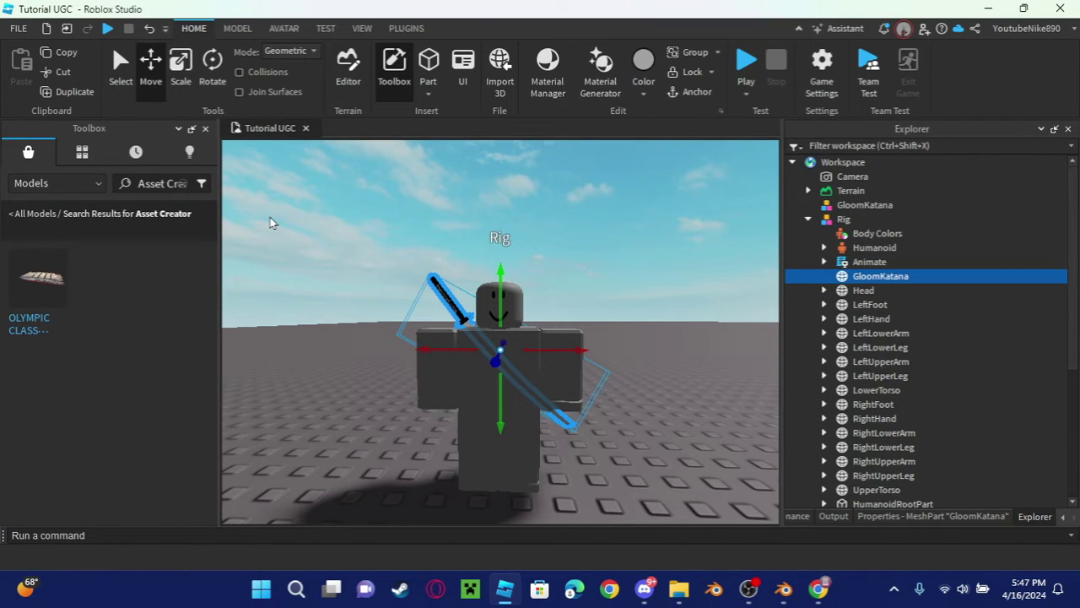
Limit the search results to plugins and inspect the details of the Asset Creator plugin.
{"action": "left_click", "coordinate": [34, 183]}
{"action": "left_click", "coordinate": [53, 226]}
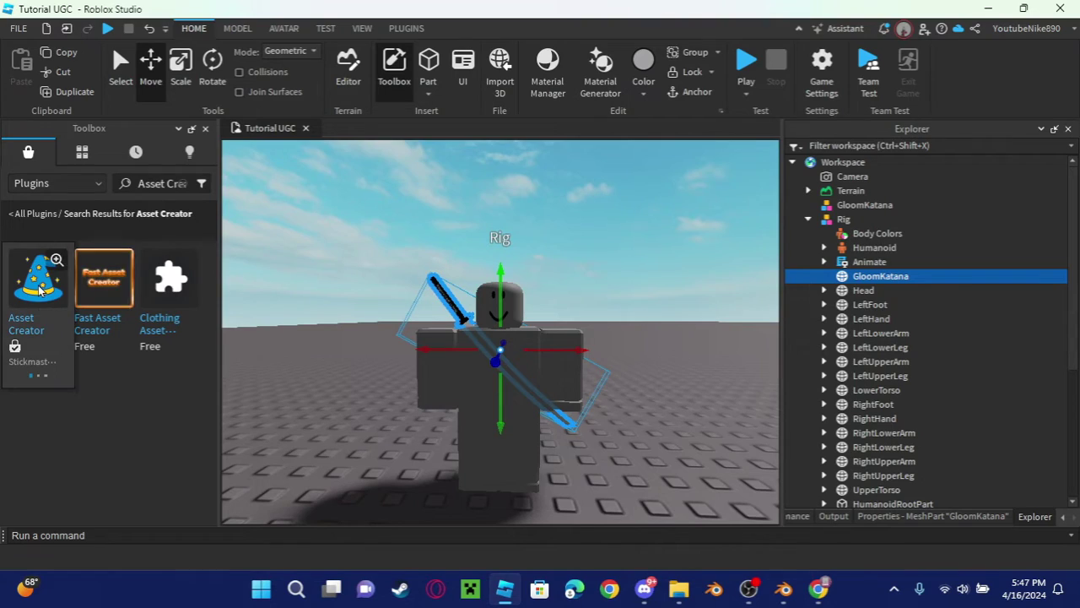
{"action": "double_click", "coordinate": [146, 185]}
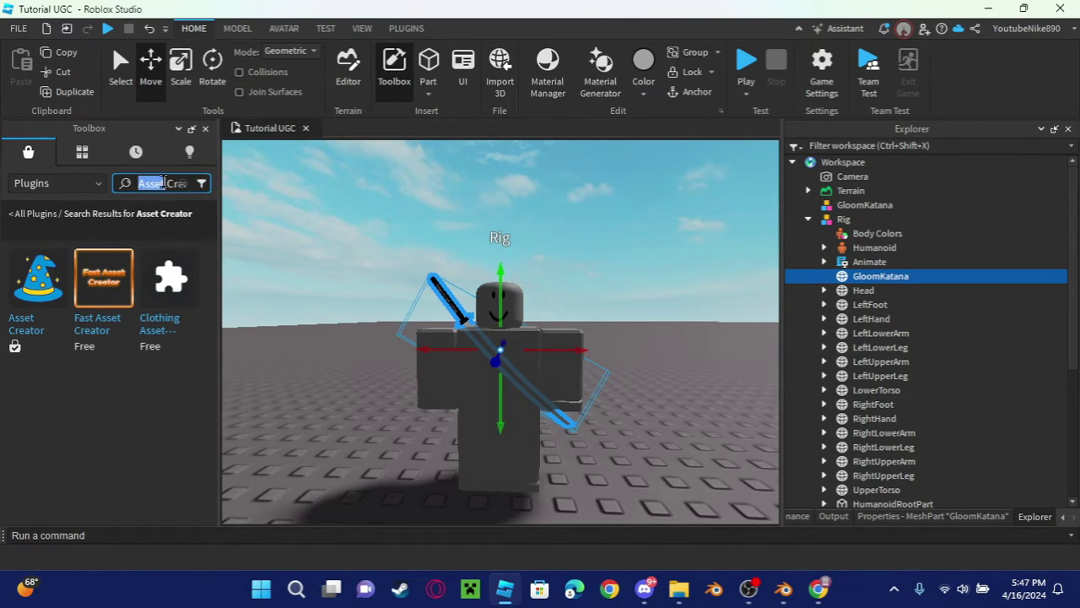
{"action": "triple_click", "coordinate": [156, 185]}
{"action": "mouse_move", "coordinate": [93, 292]}
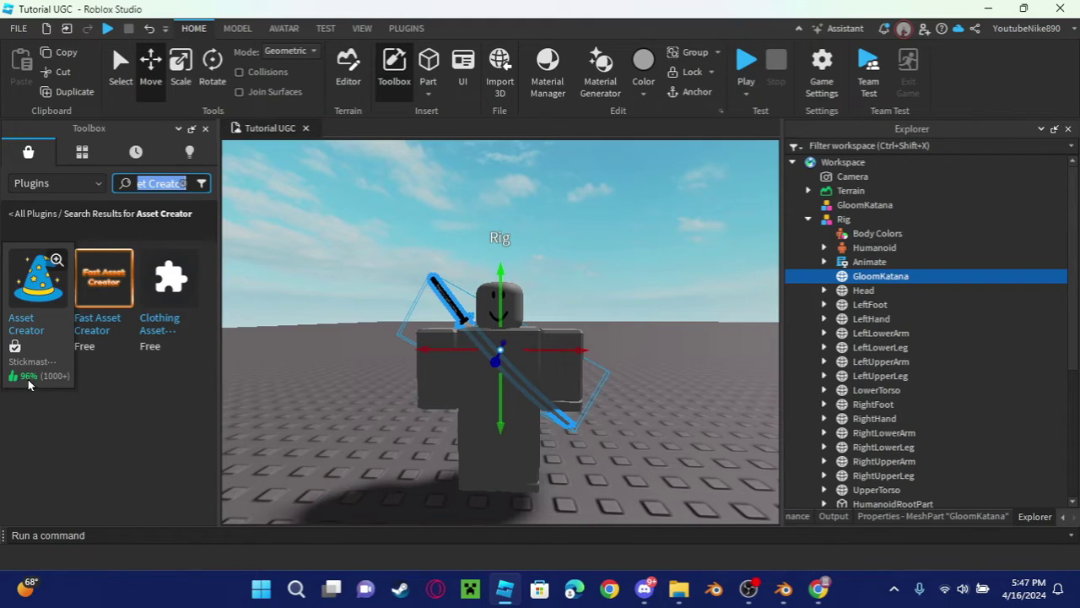
{"action": "left_click", "coordinate": [42, 285]}
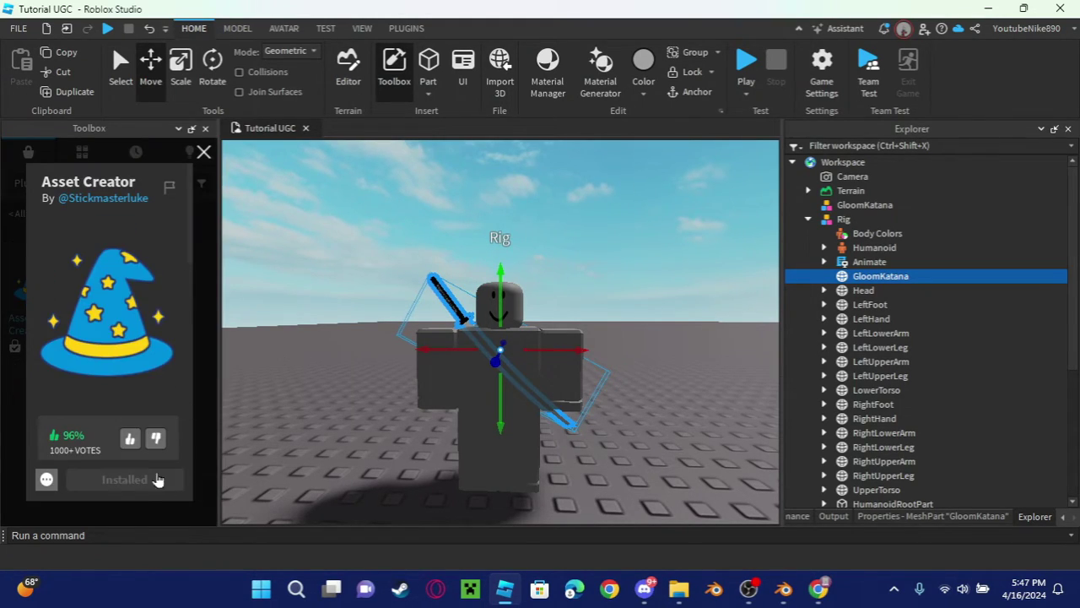
{"action": "left_click", "coordinate": [203, 152]}
Launch the Asset Creator plugin, close the Toolbox and choose Accessory as the asset type.
{"action": "left_click", "coordinate": [406, 28]}
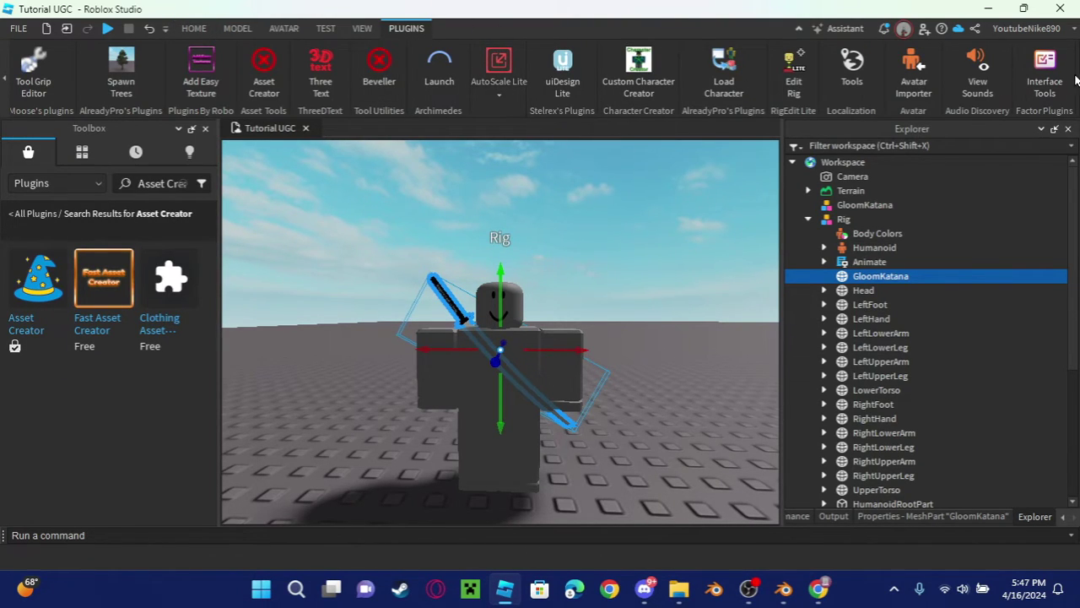
{"action": "left_click", "coordinate": [270, 90]}
{"action": "left_click", "coordinate": [206, 130]}
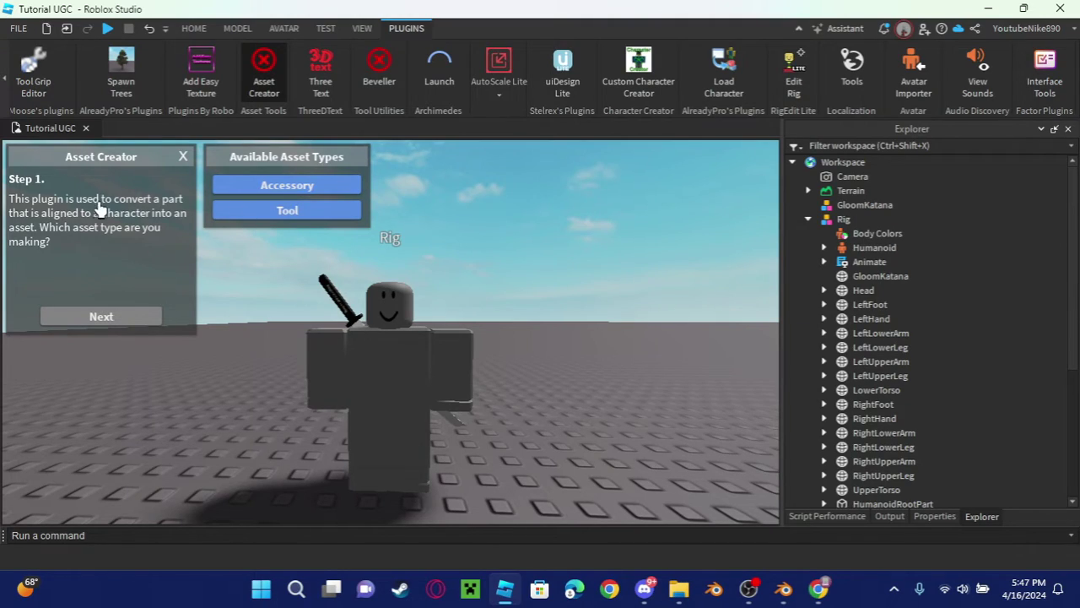
{"action": "left_click", "coordinate": [288, 188]}
{"action": "left_click", "coordinate": [122, 320]}
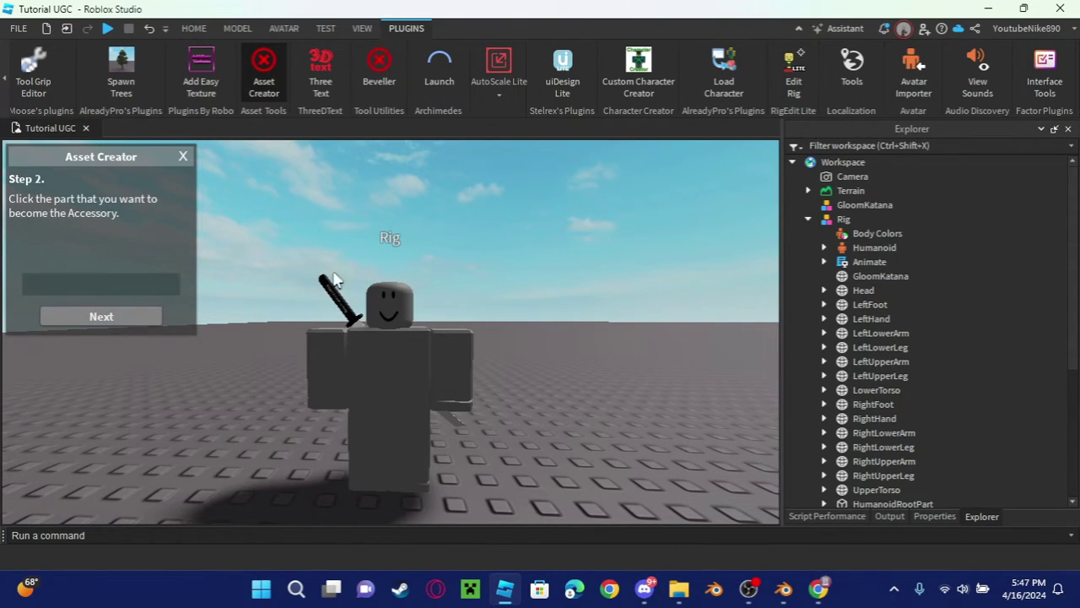
Assign the GloomKatana mesh as the accessory part and Rig as the character it is aligned to.
{"action": "left_click", "coordinate": [911, 277]}
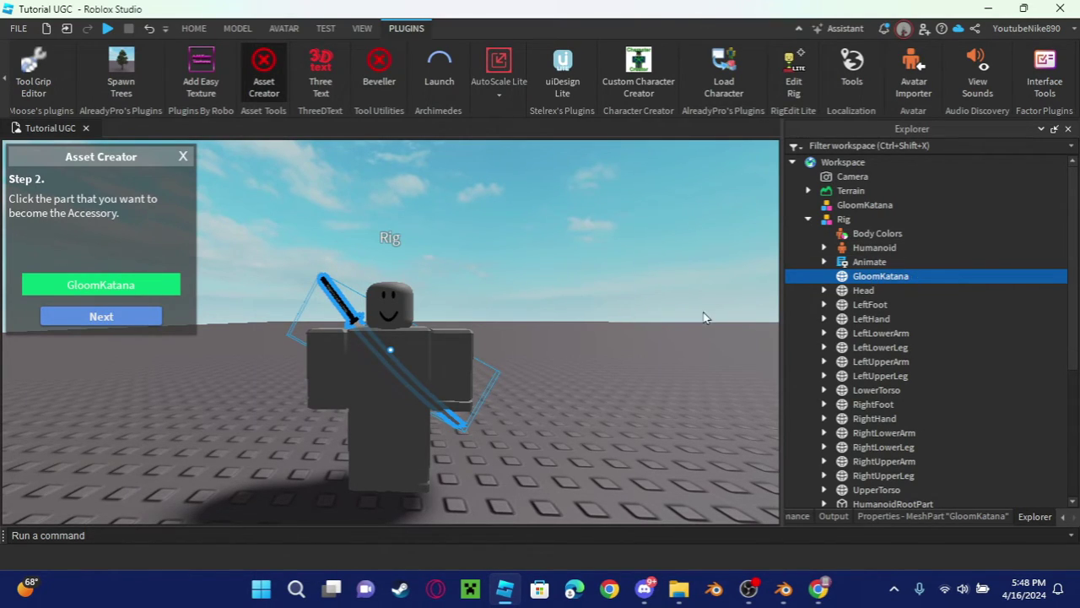
{"action": "left_click", "coordinate": [102, 316]}
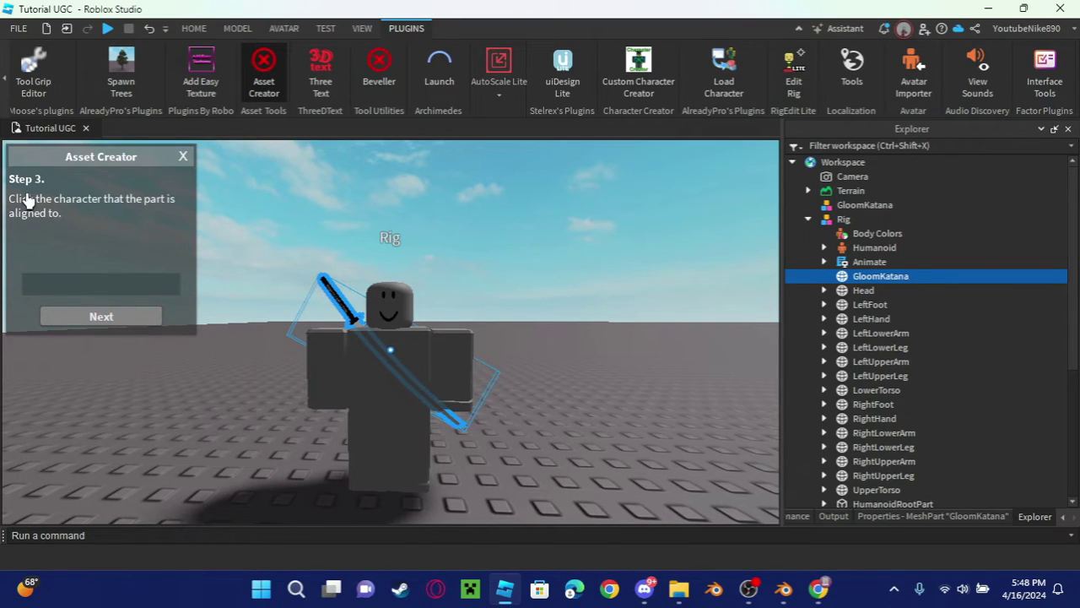
{"action": "left_click", "coordinate": [843, 218]}
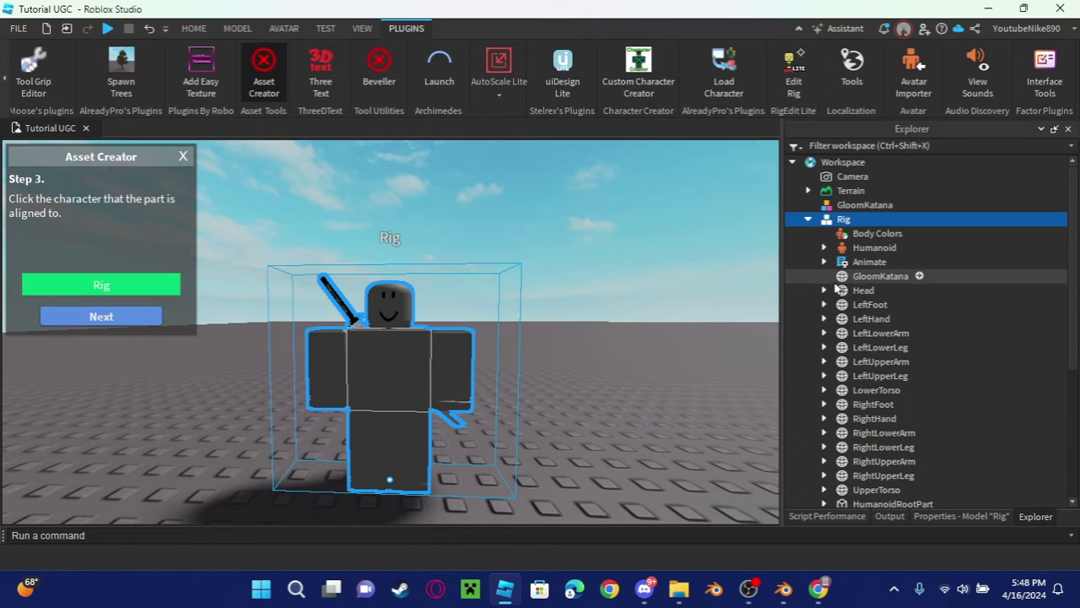
{"action": "left_click", "coordinate": [873, 280]}
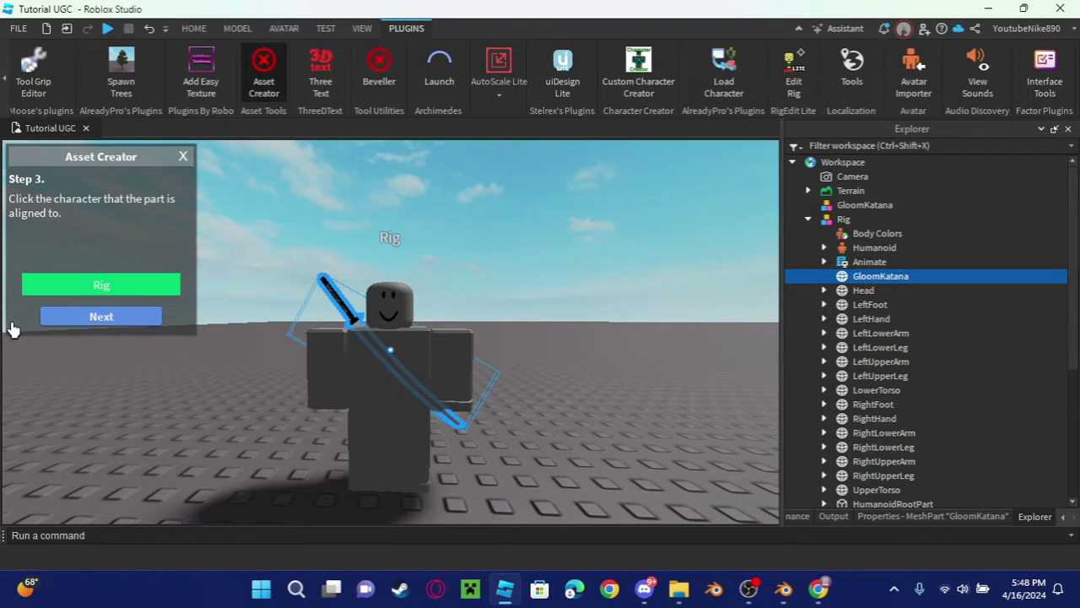
{"action": "left_click", "coordinate": [82, 319]}
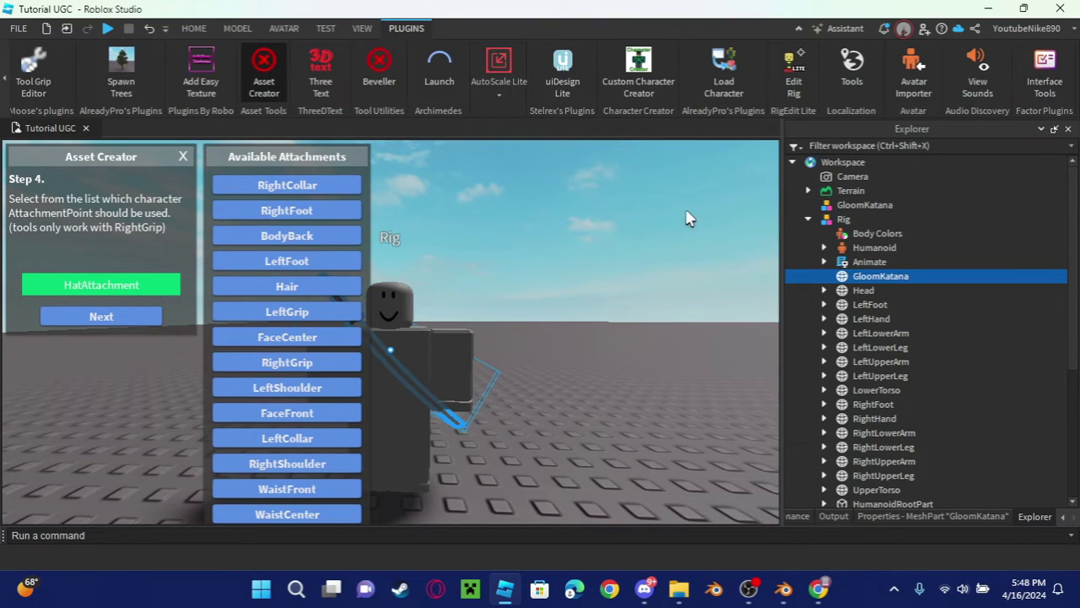
Check the katana's place on the rig's back and set the attachment point to BodyBack.
{"action": "right_click_drag", "start_coordinate": [688, 218], "coordinate": [624, 221]}
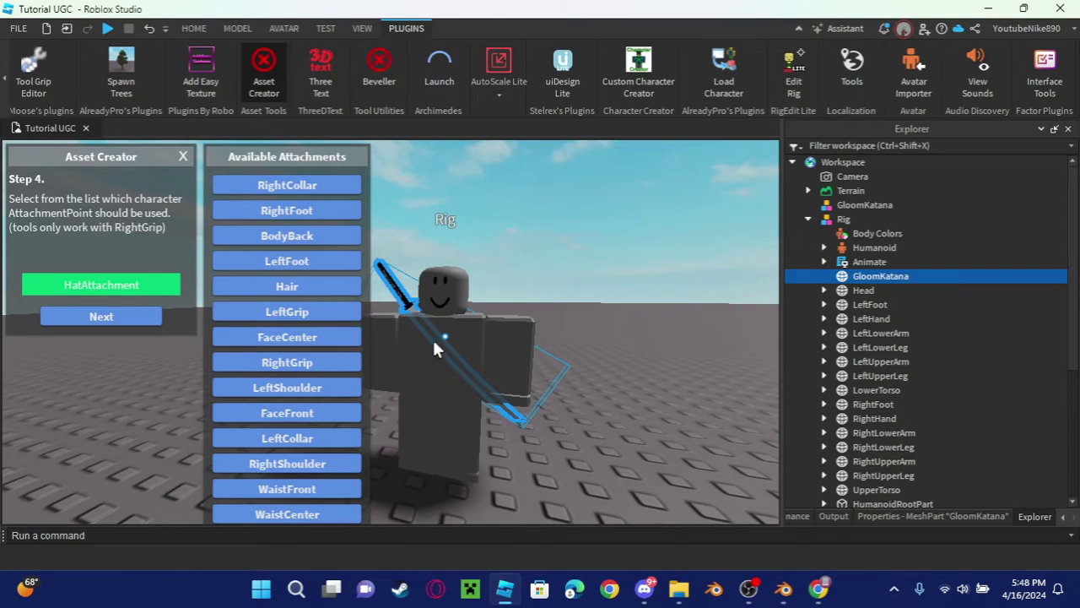
{"action": "key", "text": "w"}
{"action": "right_click_drag", "start_coordinate": [715, 223], "coordinate": [721, 222]}
{"action": "key", "text": "w"}
{"action": "key", "text": "a"}
{"action": "key", "text": "s"}
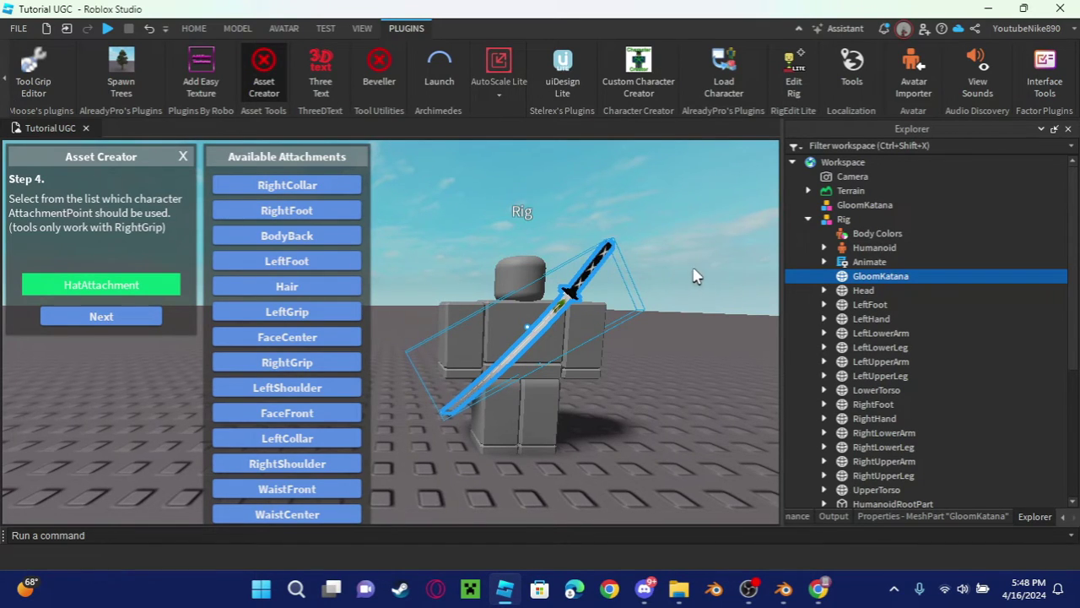
{"action": "mouse_move", "coordinate": [694, 269]}
{"action": "right_mouse_down"}
{"action": "mouse_move", "coordinate": [678, 269]}
{"action": "mouse_move", "coordinate": [694, 276]}
{"action": "right_mouse_up"}
{"action": "key", "text": "w"}
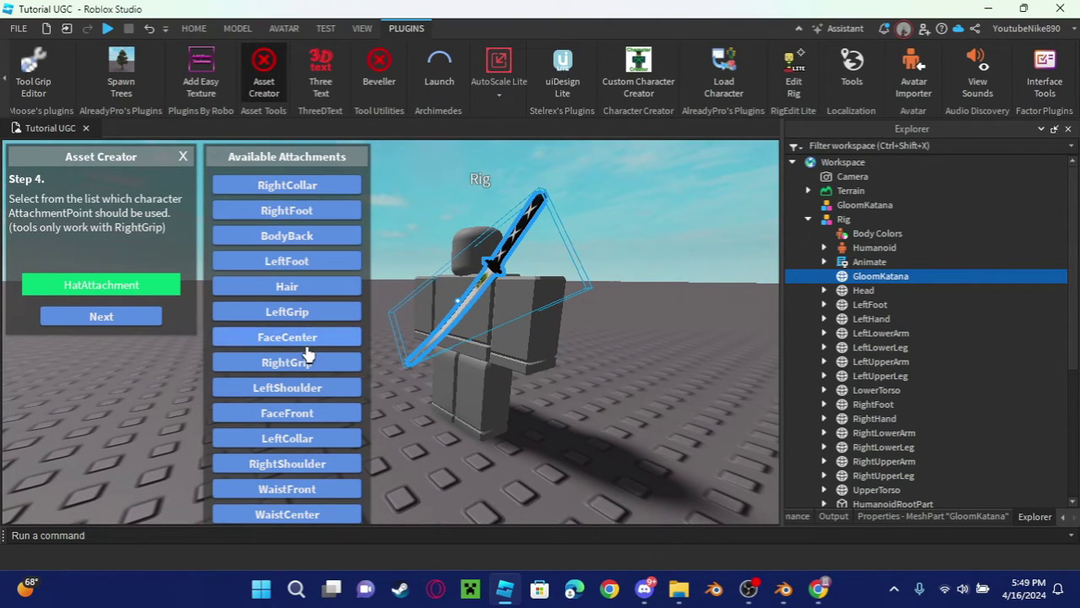
{"action": "left_click", "coordinate": [290, 239]}
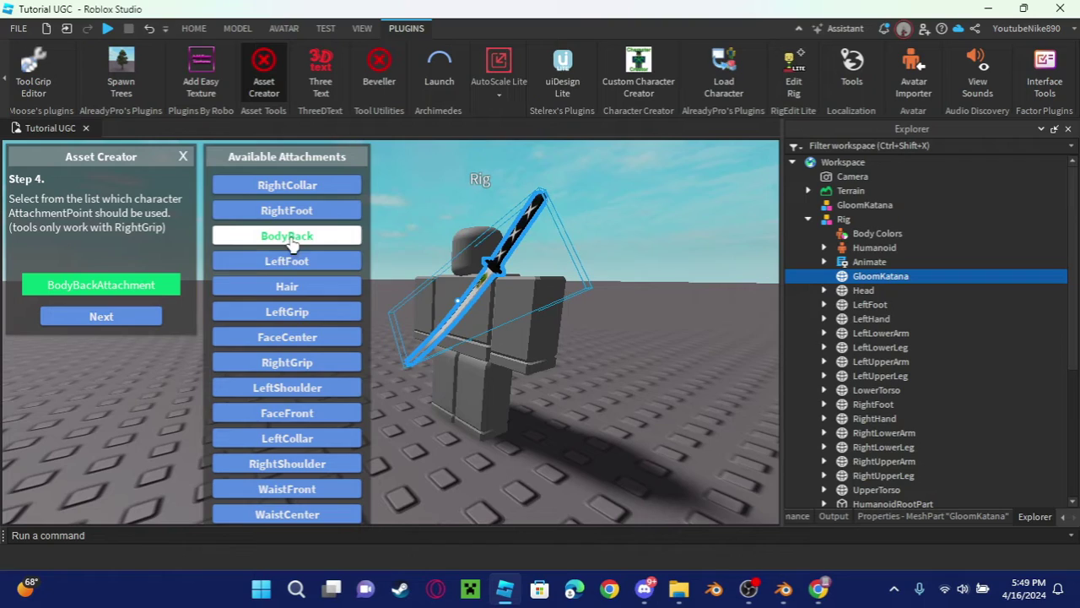
{"action": "left_click", "coordinate": [138, 325]}
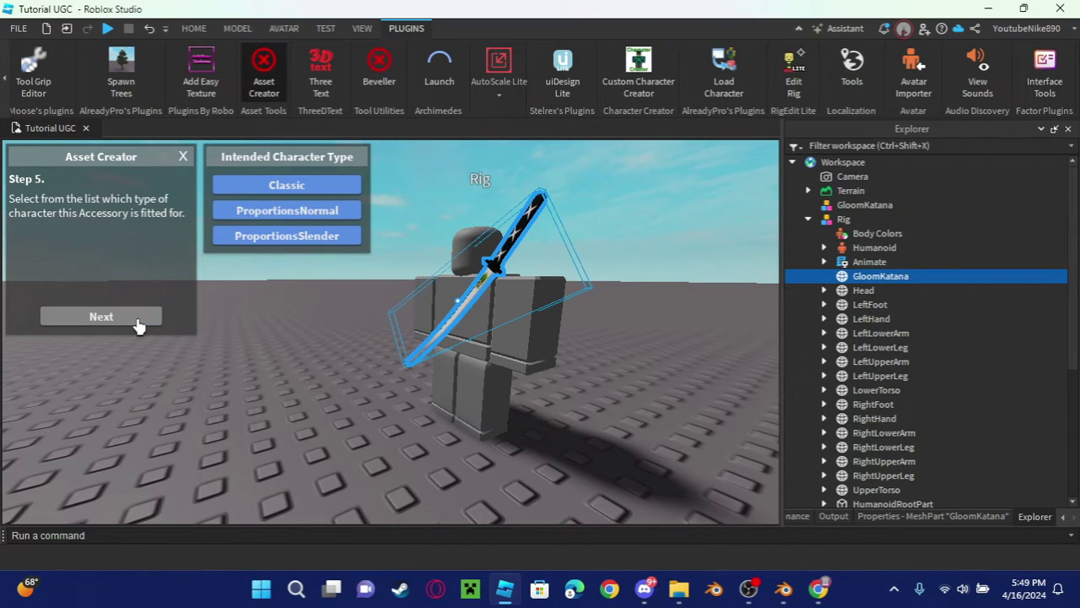
Set the intended character type to Classic and generate the accessory.
{"action": "left_click", "coordinate": [302, 188]}
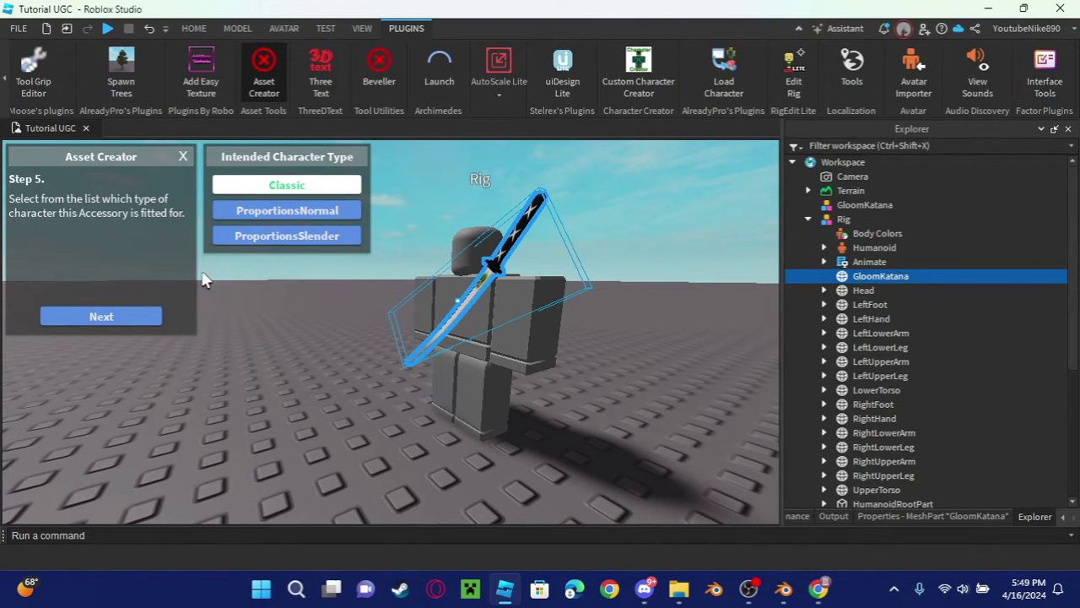
{"action": "left_click", "coordinate": [140, 326]}
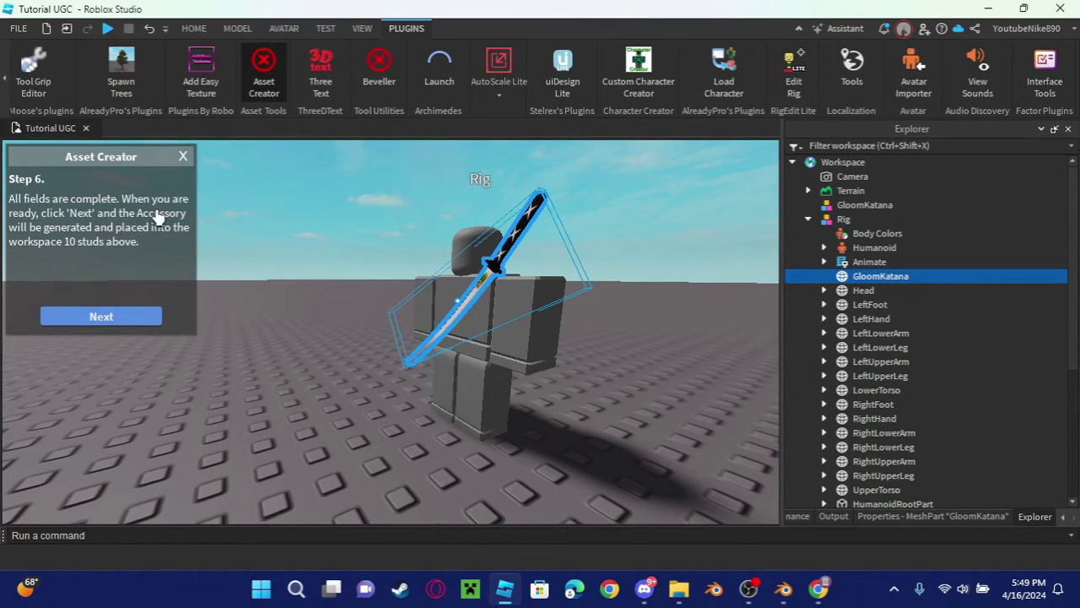
{"action": "left_click", "coordinate": [136, 319]}
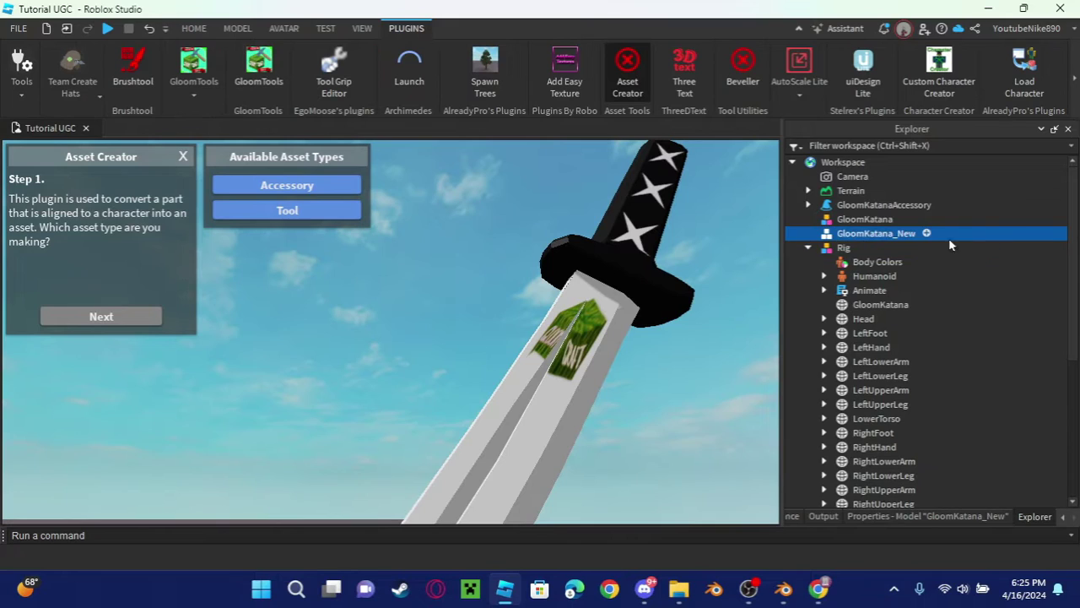
Select the generated GloomKatanaAccessory, focus the view on it and close the Asset Creator plugin.
{"action": "left_click", "coordinate": [843, 247]}
{"action": "left_click", "coordinate": [869, 207]}
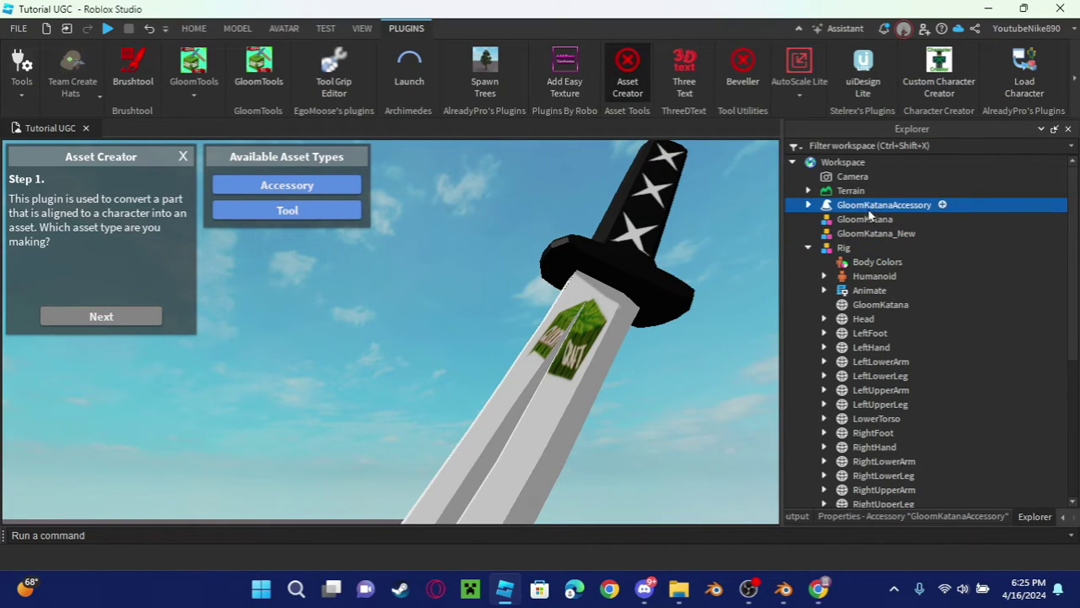
{"action": "key", "text": "f"}
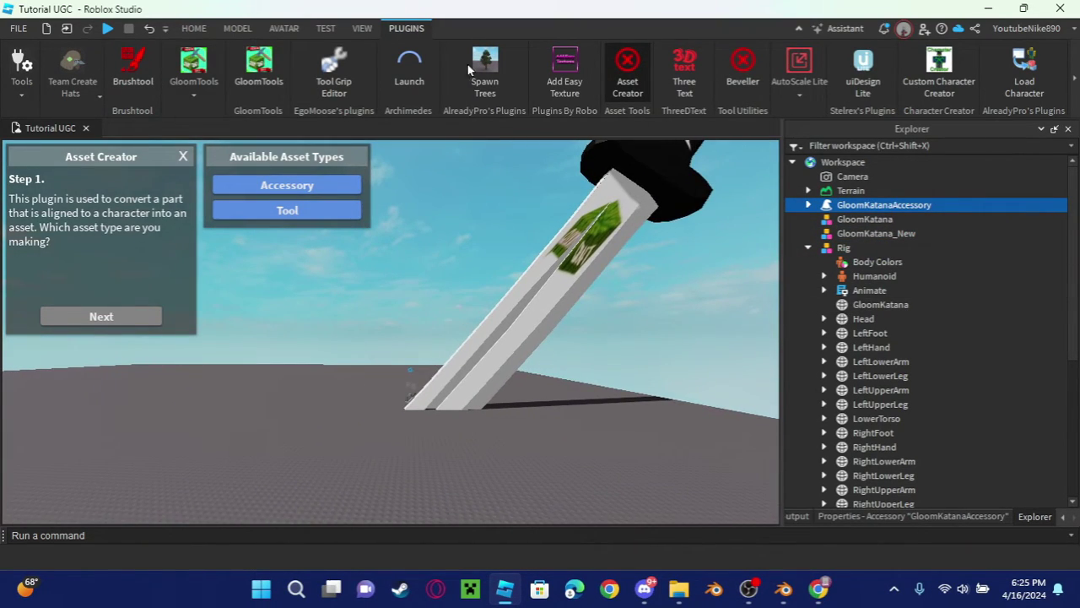
{"action": "left_click", "coordinate": [632, 73]}
Examine the size of the generated katana accessory in comparison with the rig.
{"action": "key", "text": "w"}
{"action": "key", "text": "d"}
{"action": "key", "text": "a"}
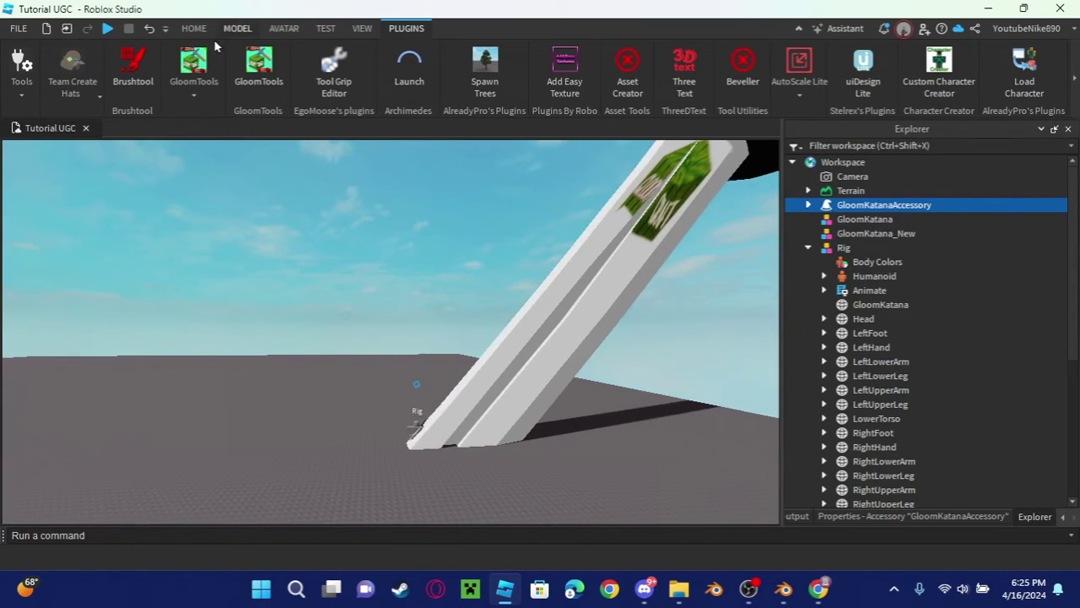
{"action": "right_click_drag", "start_coordinate": [626, 239], "coordinate": [626, 240]}
{"action": "key", "text": "s"}
{"action": "key", "text": "w"}
{"action": "key", "text": "s"}
{"action": "key", "text": "s"}
{"action": "key", "text": "d"}
{"action": "key", "text": "w"}
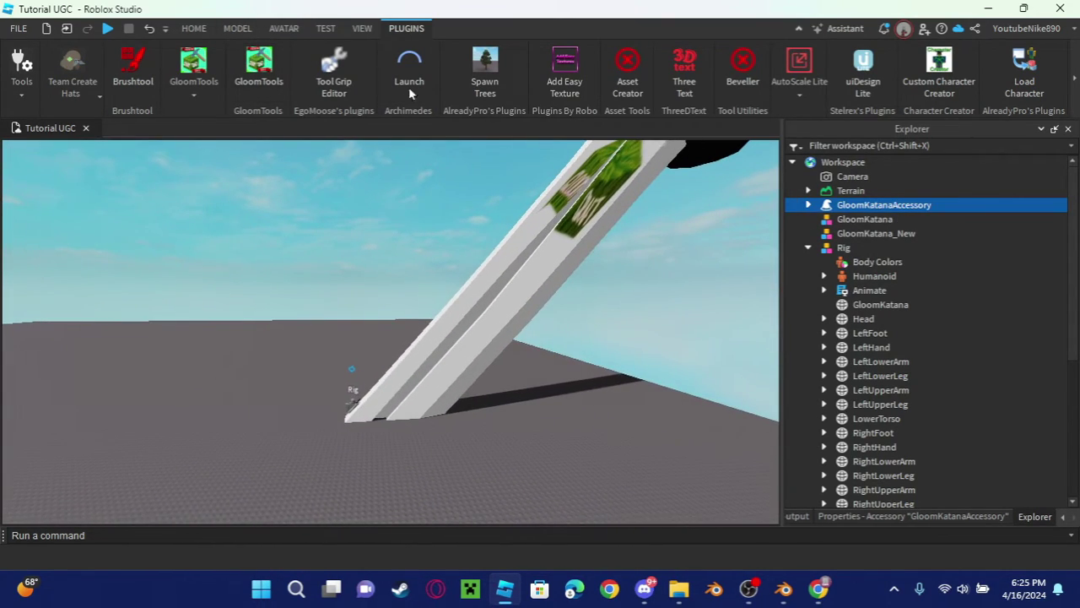
Look through the objects inside the accessory's Handle and open the properties of its SpecialMesh.
{"action": "left_click", "coordinate": [193, 28]}
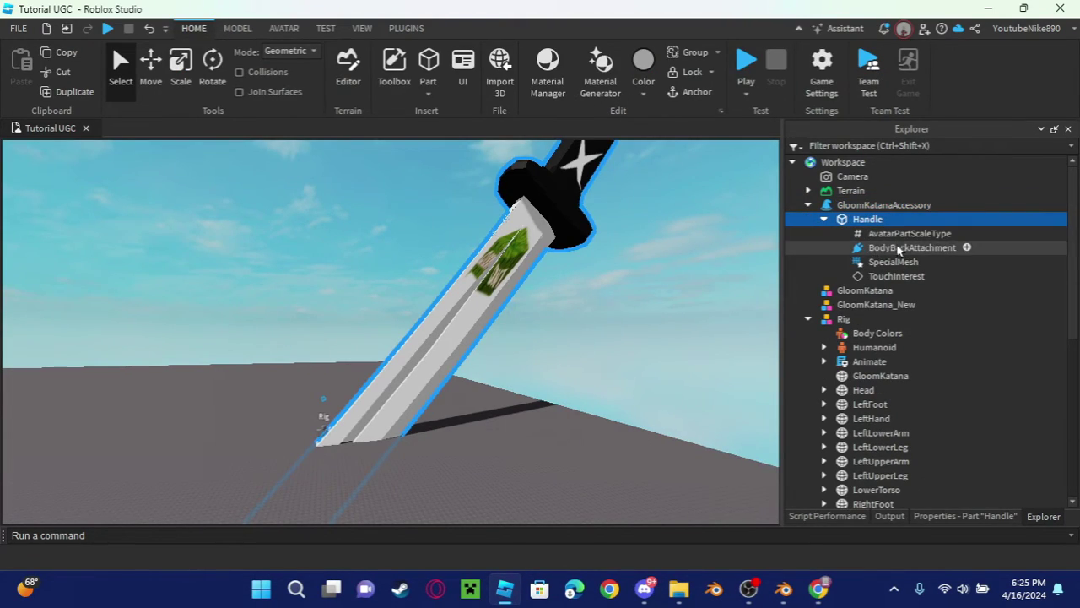
{"action": "left_click", "coordinate": [896, 236]}
{"action": "left_click", "coordinate": [895, 247]}
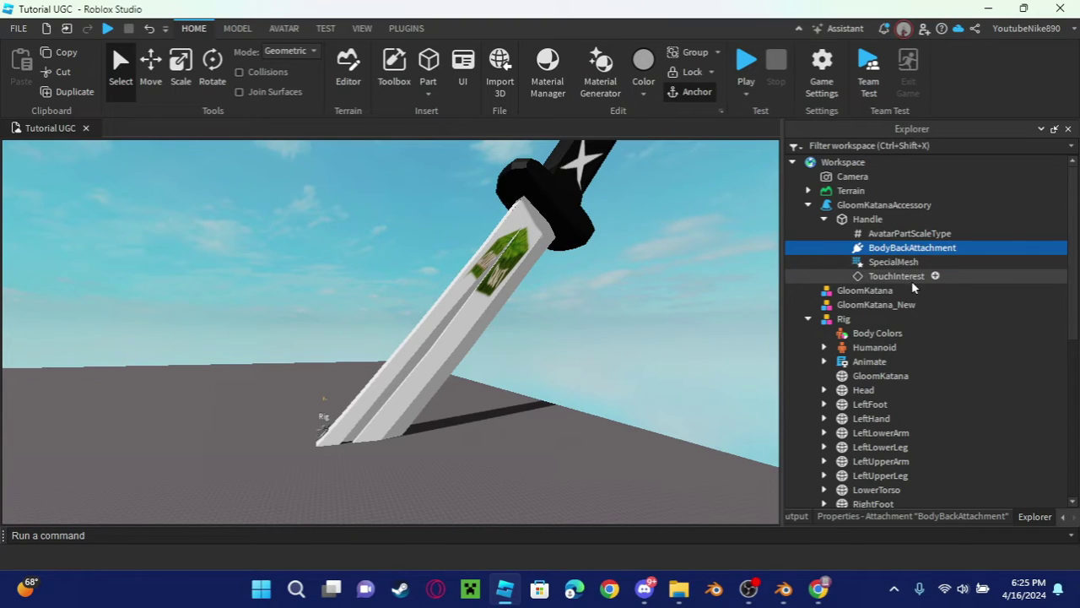
{"action": "left_click", "coordinate": [893, 261]}
{"action": "left_click", "coordinate": [954, 515]}
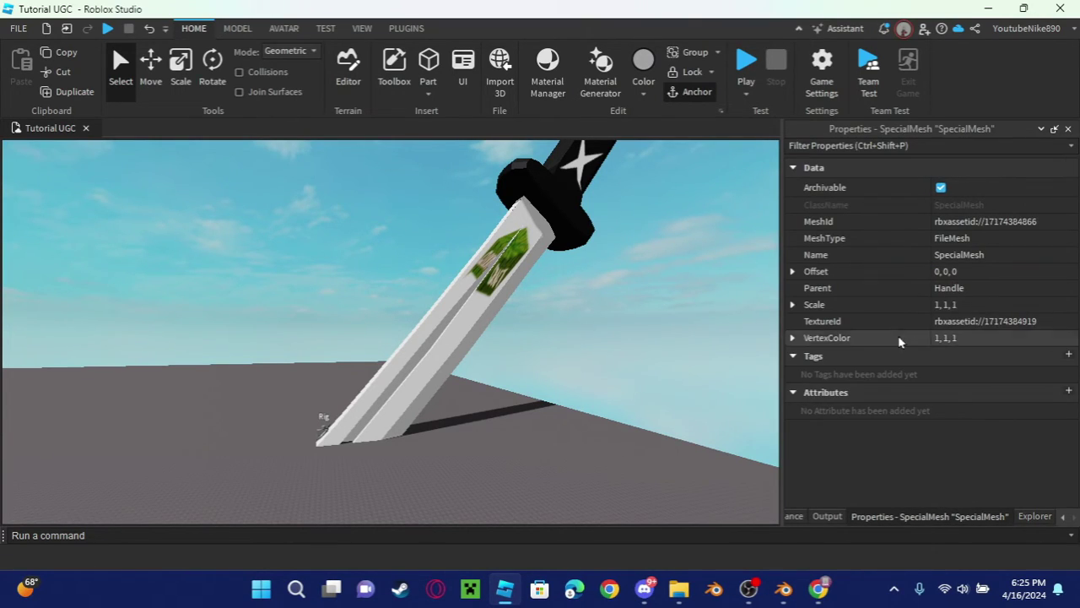
Scale the SpecialMesh down, trying 0.05 first and settling on 0.01 for X, Y and Z.
{"action": "left_click", "coordinate": [793, 304]}
{"action": "left_click", "coordinate": [953, 322]}
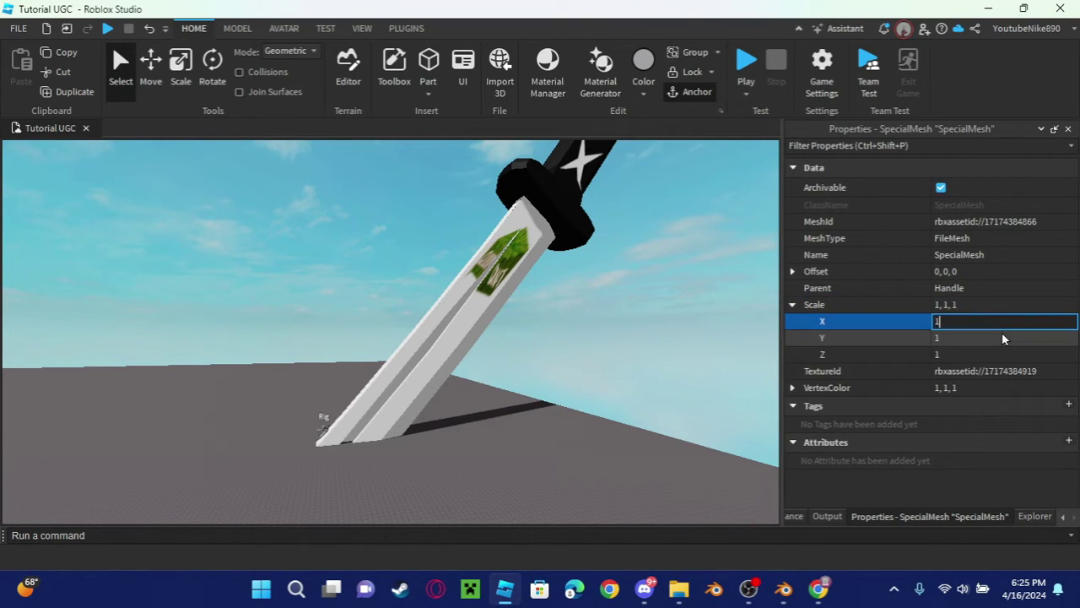
{"action": "type", "text": "0.05"}
{"action": "key", "text": "Return"}
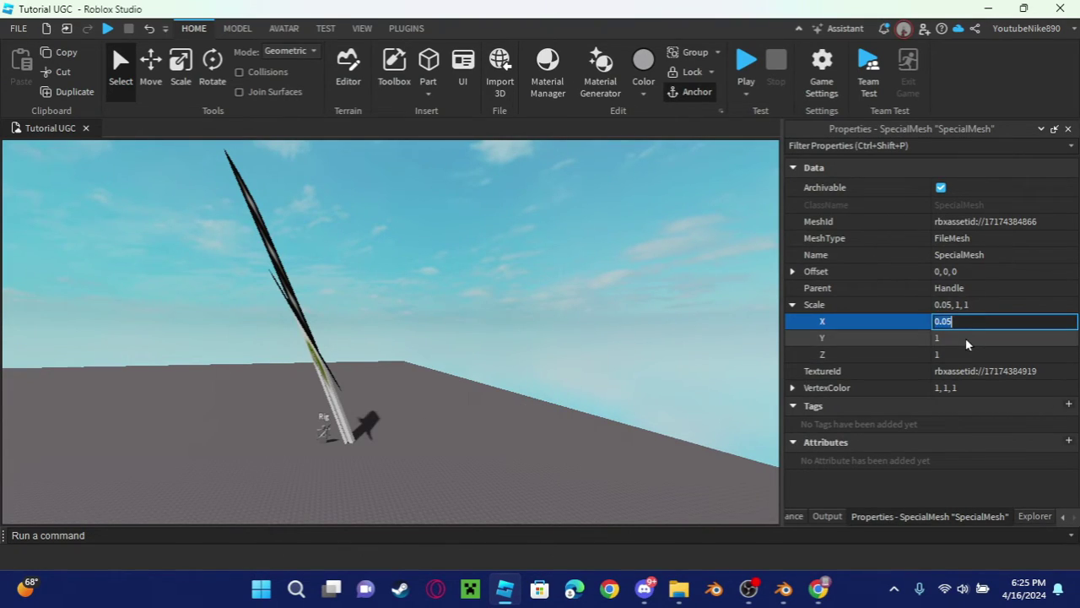
{"action": "left_click", "coordinate": [971, 338]}
{"action": "type", "text": "0.05"}
{"action": "left_click", "coordinate": [977, 354]}
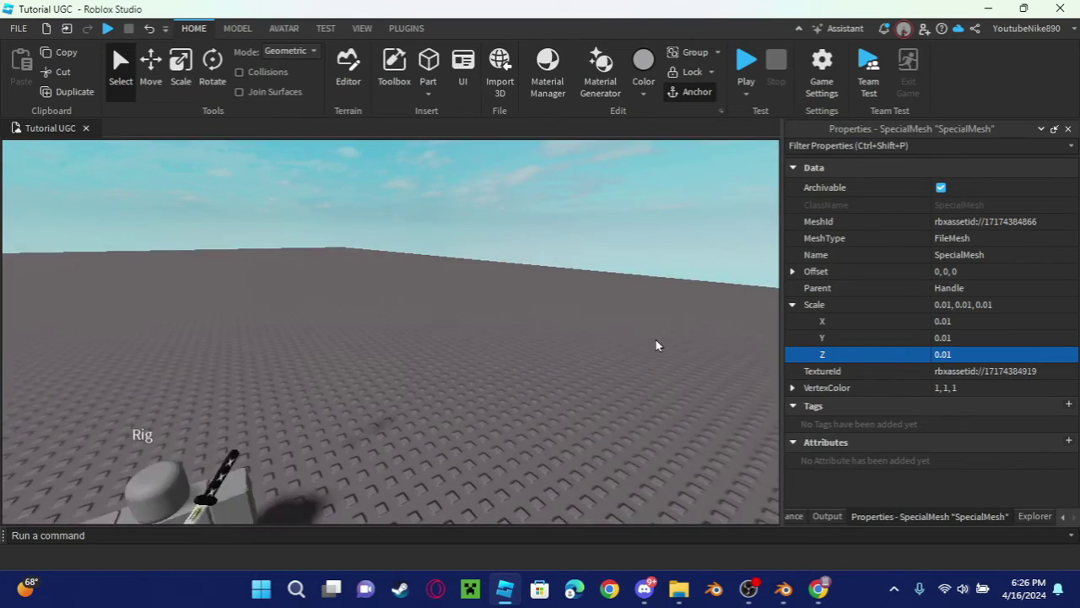
{"action": "scroll", "coordinate": [658, 345], "scroll_direction": "down", "scroll_amount": 5}
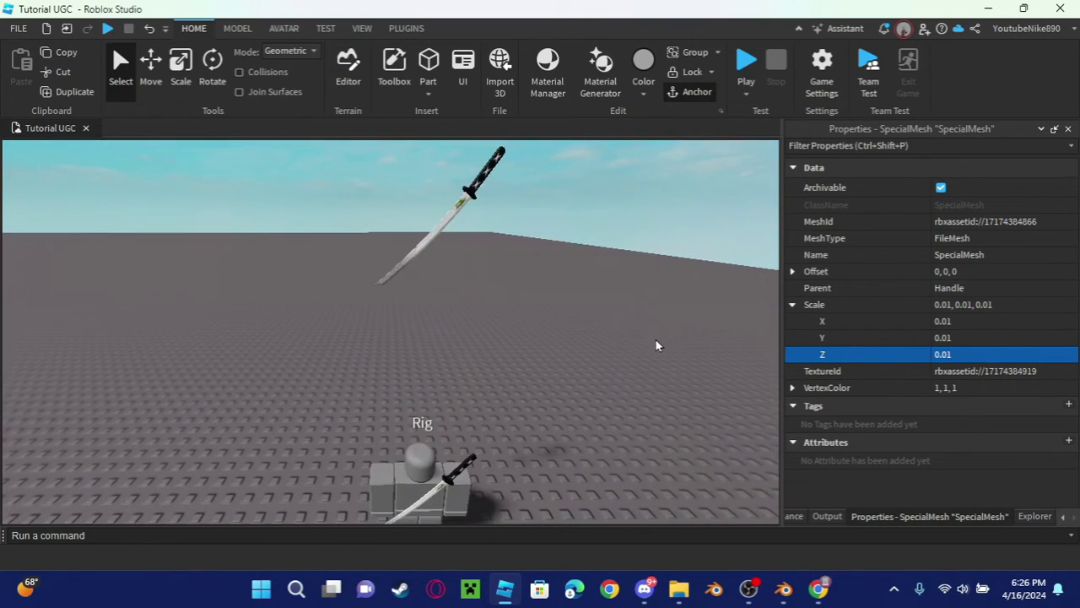
Move GloomKatanaAccessory into Rig so it attaches to the character, and expand it to inspect the contents of its Handle.
{"action": "left_click", "coordinate": [1034, 516]}
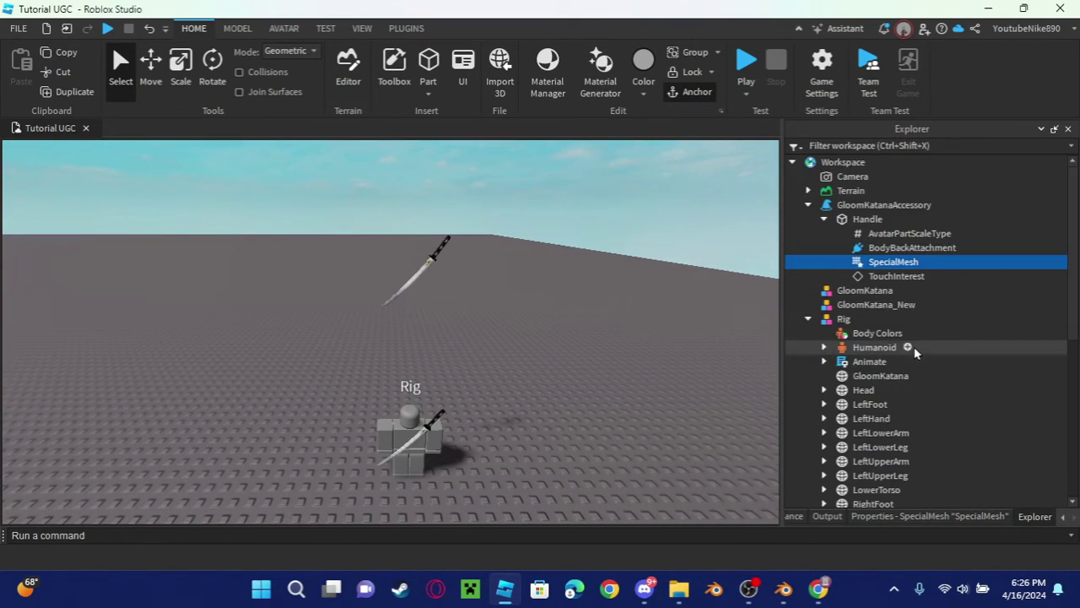
{"action": "left_click_drag", "start_coordinate": [854, 206], "coordinate": [820, 319]}
{"action": "right_click_drag", "start_coordinate": [679, 329], "coordinate": [675, 330]}
{"action": "scroll", "coordinate": [675, 328], "scroll_direction": "up", "scroll_amount": 8}
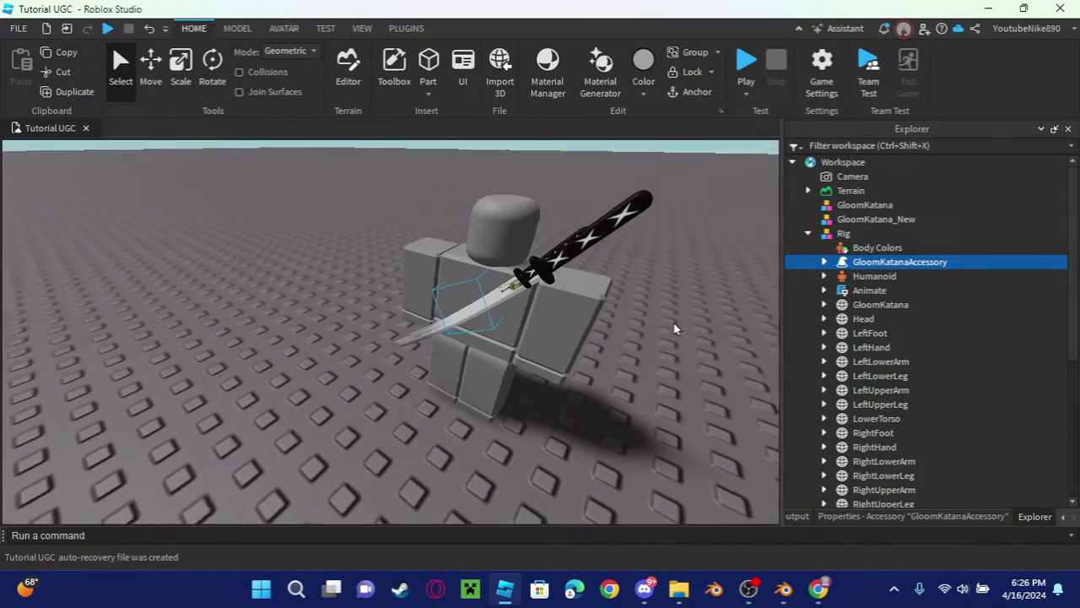
{"action": "scroll", "coordinate": [672, 324], "scroll_direction": "down", "scroll_amount": 4}
{"action": "left_click", "coordinate": [823, 261]}
{"action": "left_click", "coordinate": [910, 332]}
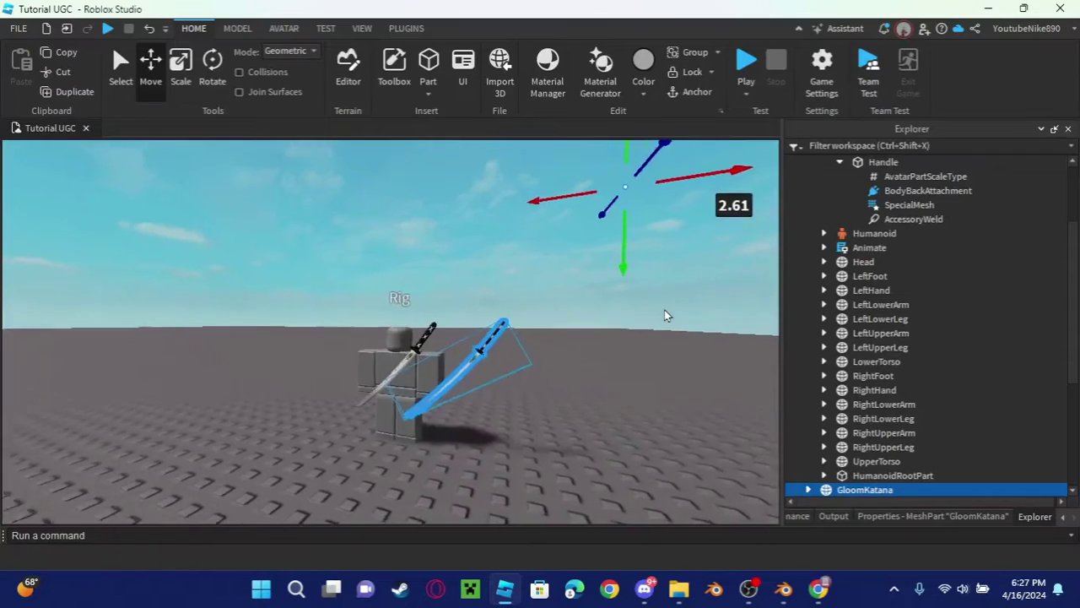
Examine the attached katana on the rig's back from behind and in front, including the lettering on its grip.
{"action": "scroll", "coordinate": [665, 315], "scroll_direction": "up", "scroll_amount": 6}
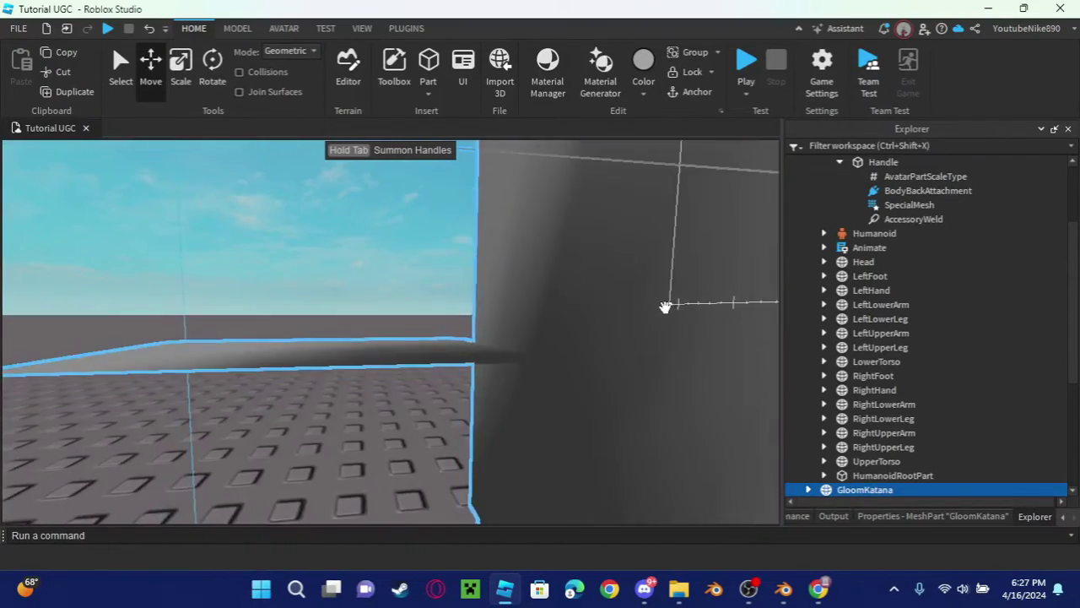
{"action": "scroll", "coordinate": [665, 313], "scroll_direction": "down", "scroll_amount": 5}
{"action": "scroll", "coordinate": [665, 316], "scroll_direction": "up", "scroll_amount": 2}
{"action": "scroll", "coordinate": [665, 315], "scroll_direction": "up", "scroll_amount": 6}
{"action": "scroll", "coordinate": [664, 313], "scroll_direction": "down", "scroll_amount": 6}
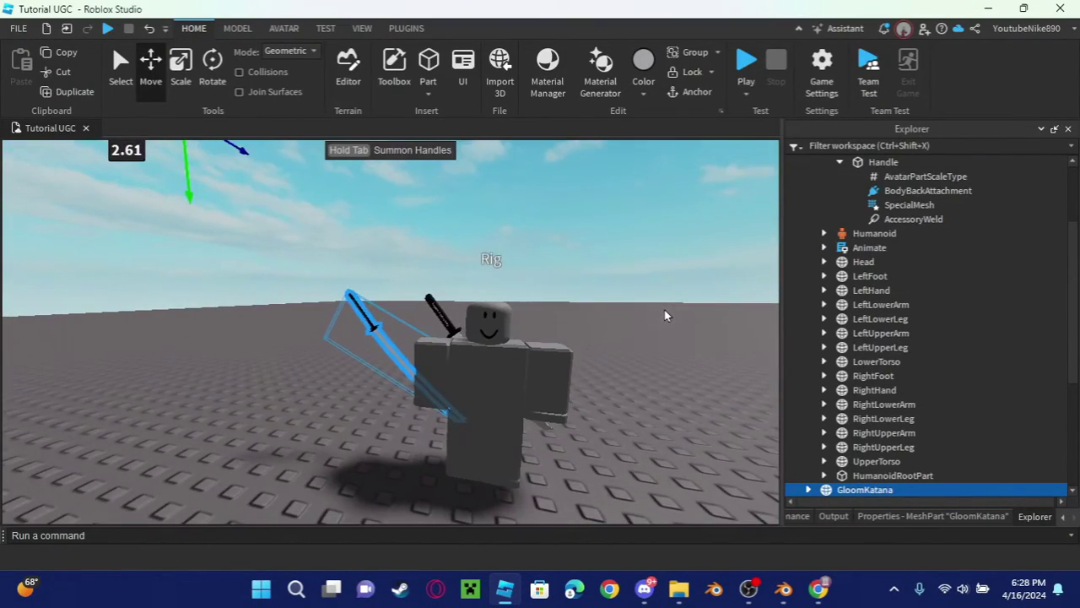
{"action": "scroll", "coordinate": [665, 313], "scroll_direction": "up", "scroll_amount": 4}
{"action": "scroll", "coordinate": [665, 310], "scroll_direction": "down", "scroll_amount": 5}
{"action": "scroll", "coordinate": [665, 315], "scroll_direction": "up", "scroll_amount": 4}
{"action": "scroll", "coordinate": [665, 315], "scroll_direction": "down", "scroll_amount": 3}
{"action": "scroll", "coordinate": [665, 315], "scroll_direction": "up", "scroll_amount": 6}
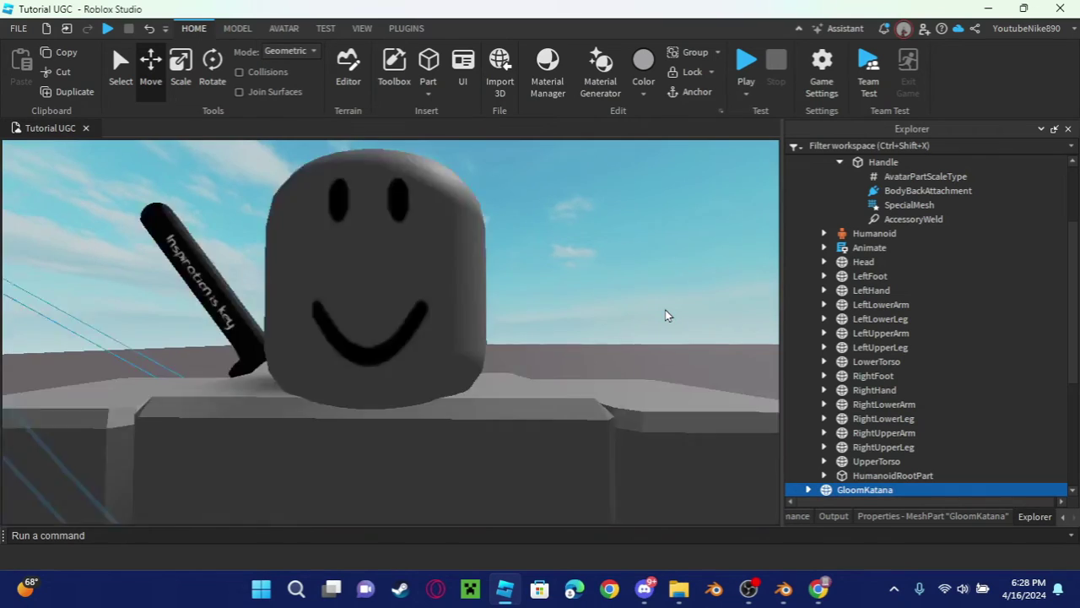
{"action": "scroll", "coordinate": [665, 315], "scroll_direction": "down", "scroll_amount": 6}
{"action": "scroll", "coordinate": [665, 316], "scroll_direction": "up", "scroll_amount": 3}
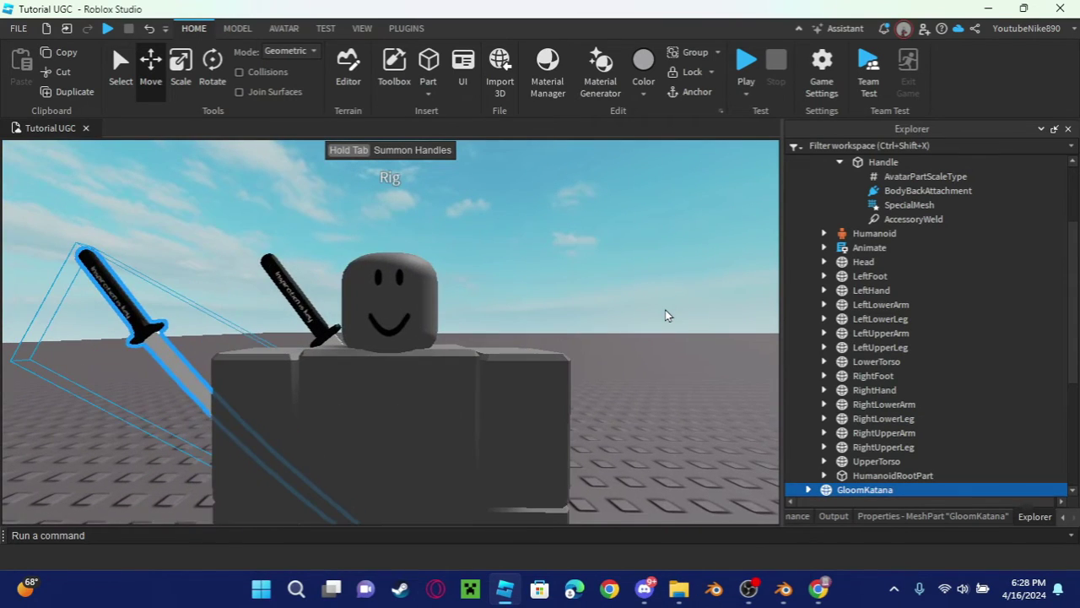
{"action": "scroll", "coordinate": [665, 316], "scroll_direction": "down", "scroll_amount": 6}
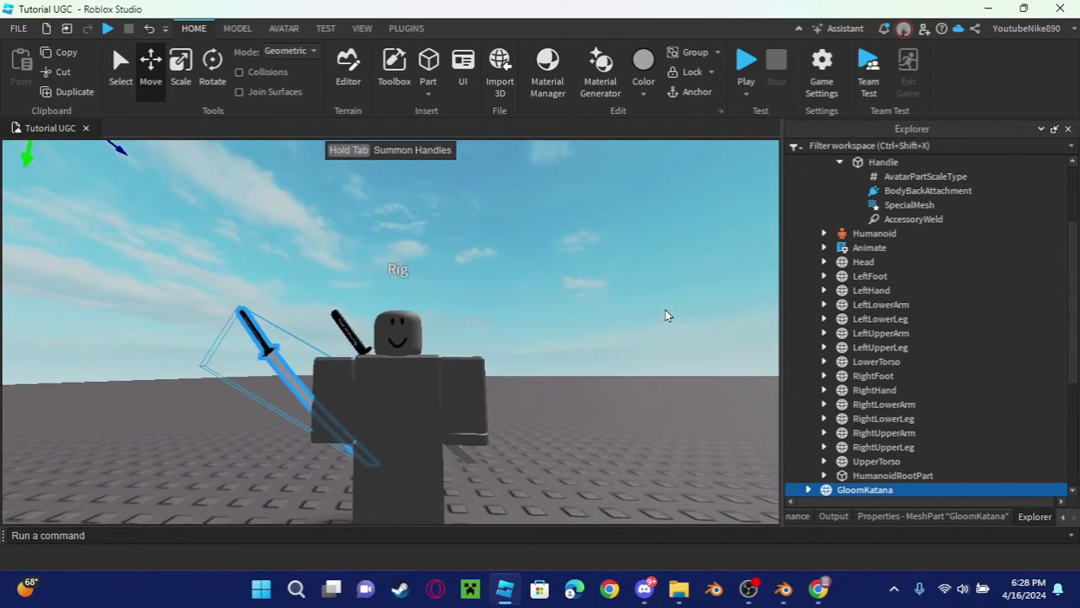
{"action": "scroll", "coordinate": [665, 316], "scroll_direction": "up", "scroll_amount": 3}
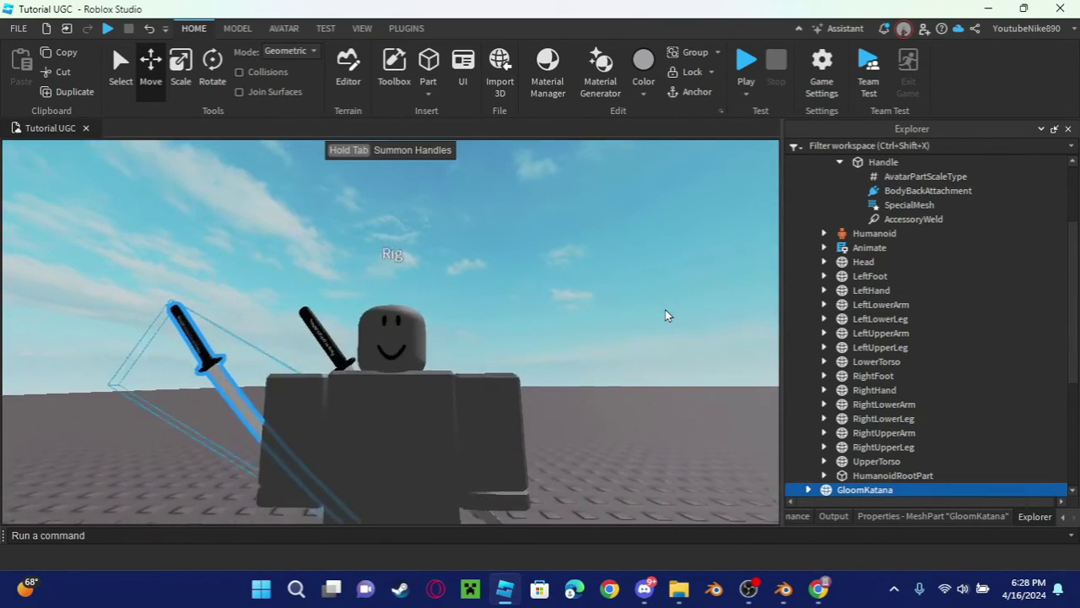
{"action": "right_click_drag", "start_coordinate": [665, 316], "coordinate": [665, 309]}
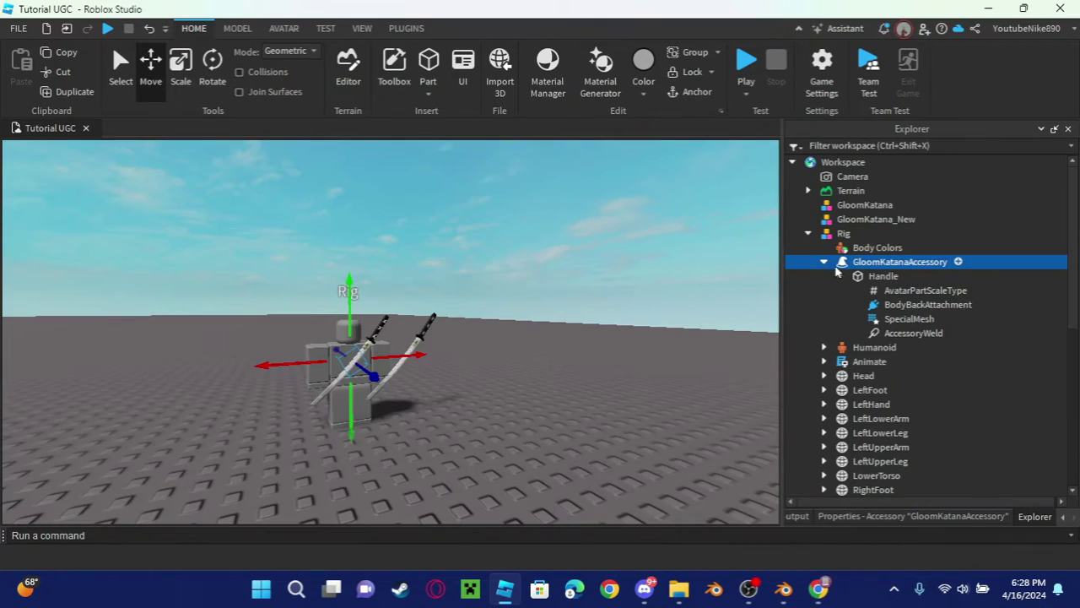
{"action": "left_click", "coordinate": [827, 263]}
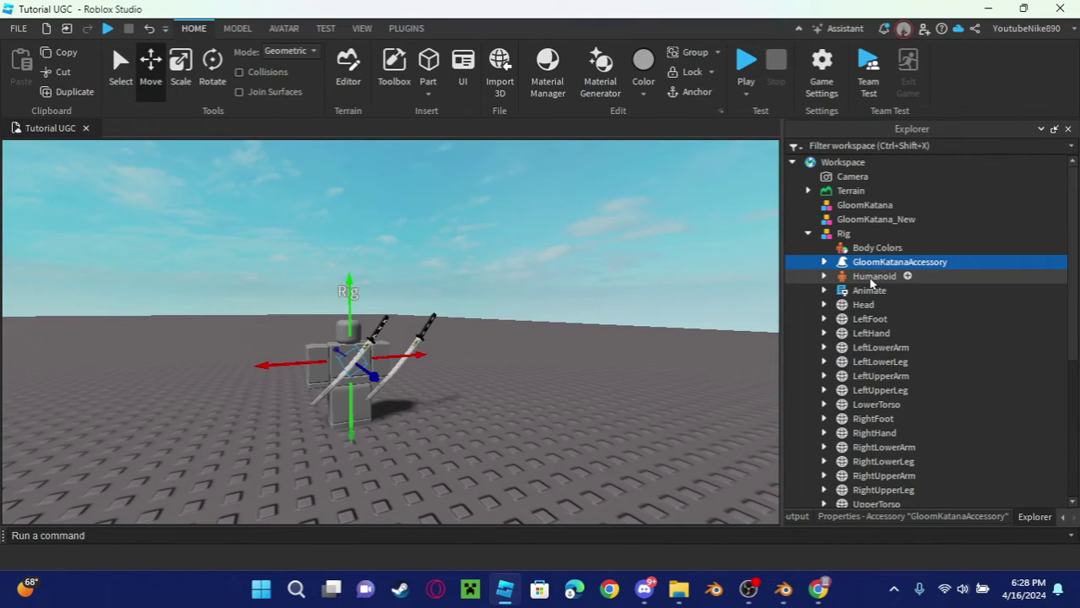
{"action": "left_click", "coordinate": [827, 263]}
{"action": "left_click", "coordinate": [824, 263]}
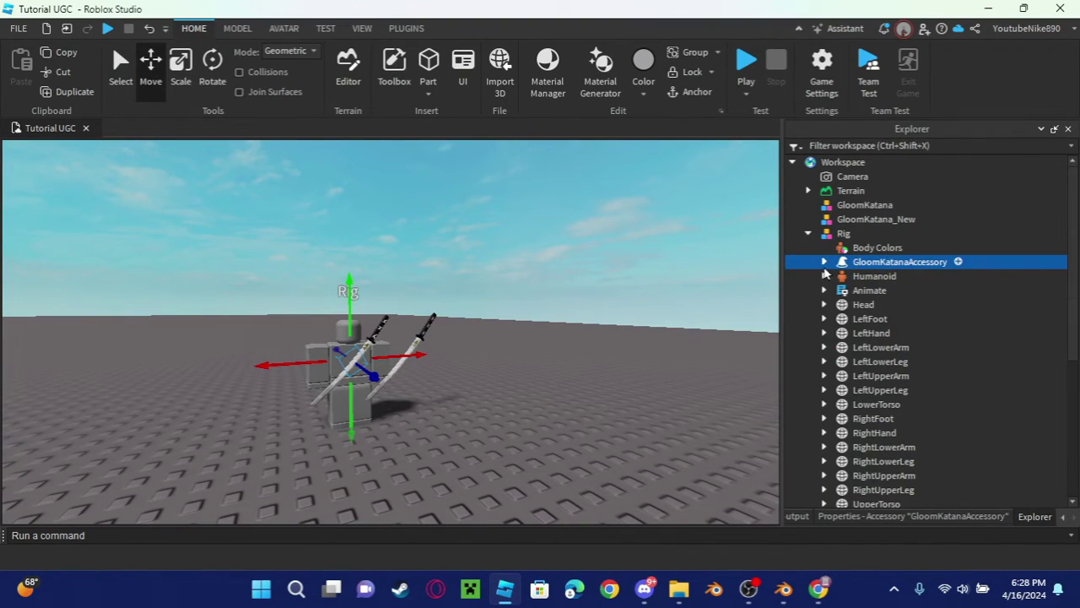
{"action": "right_click", "coordinate": [847, 266]}
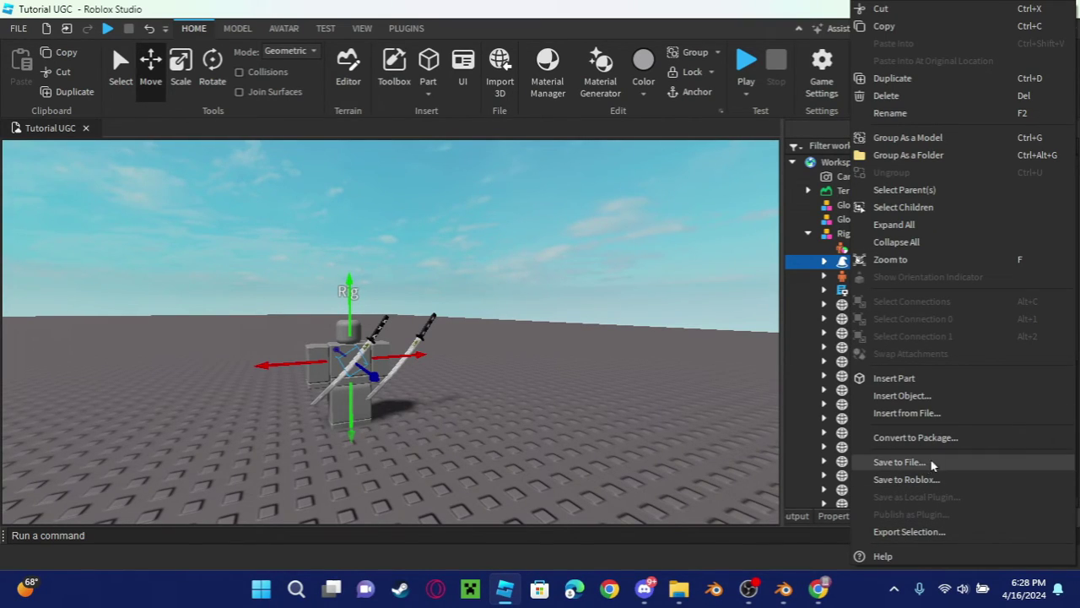
{"action": "left_click", "coordinate": [762, 446]}
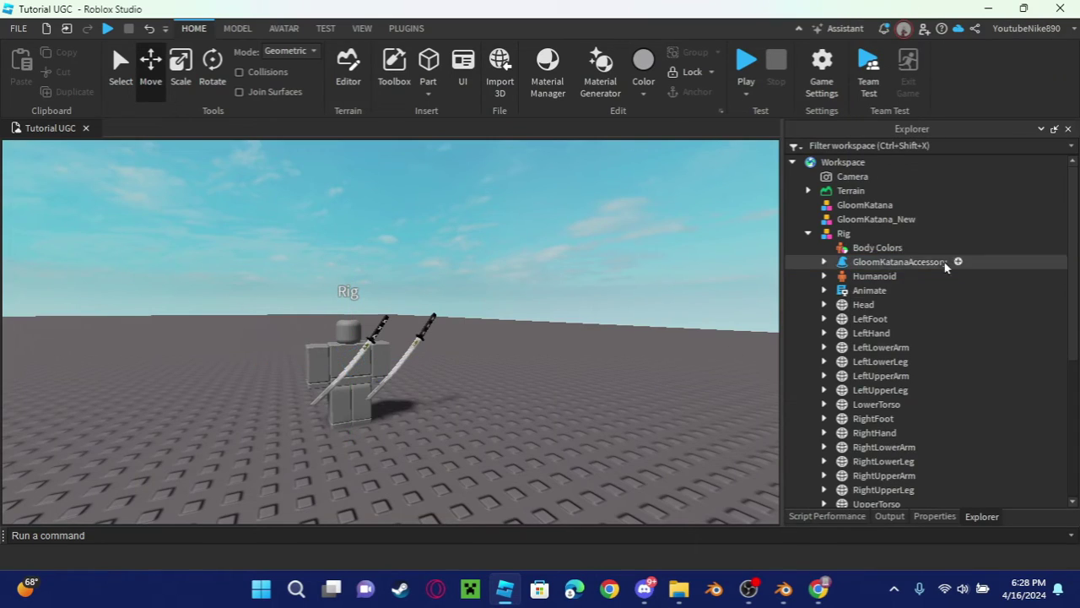
Start saving GloomKatanaAccessory to Roblox with the title Gloomcraft_Katana and the content type Avatar Item.
{"action": "right_click", "coordinate": [945, 265]}
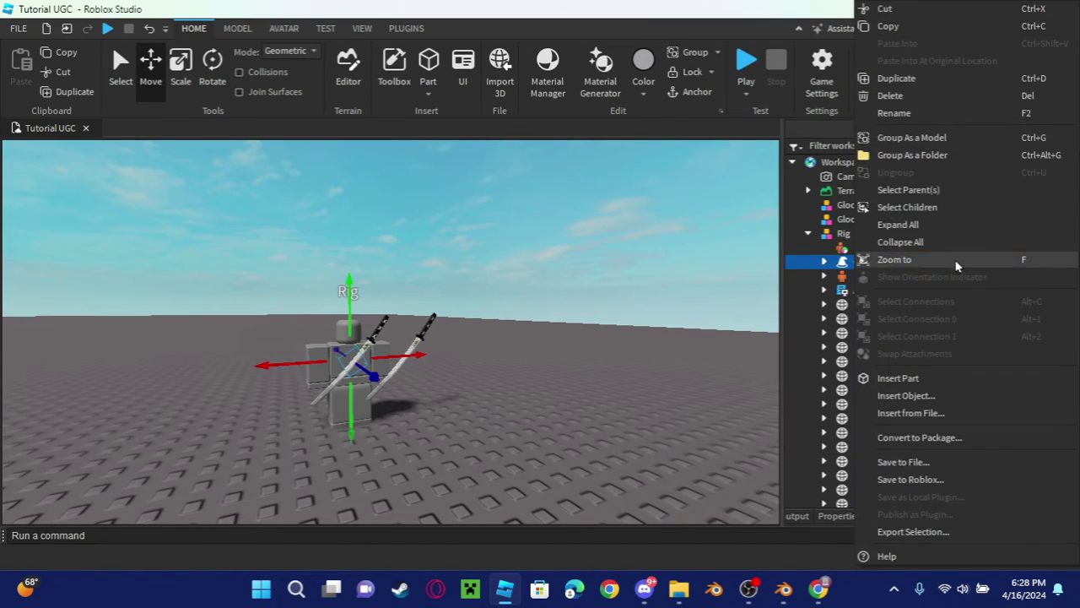
{"action": "left_click", "coordinate": [913, 479]}
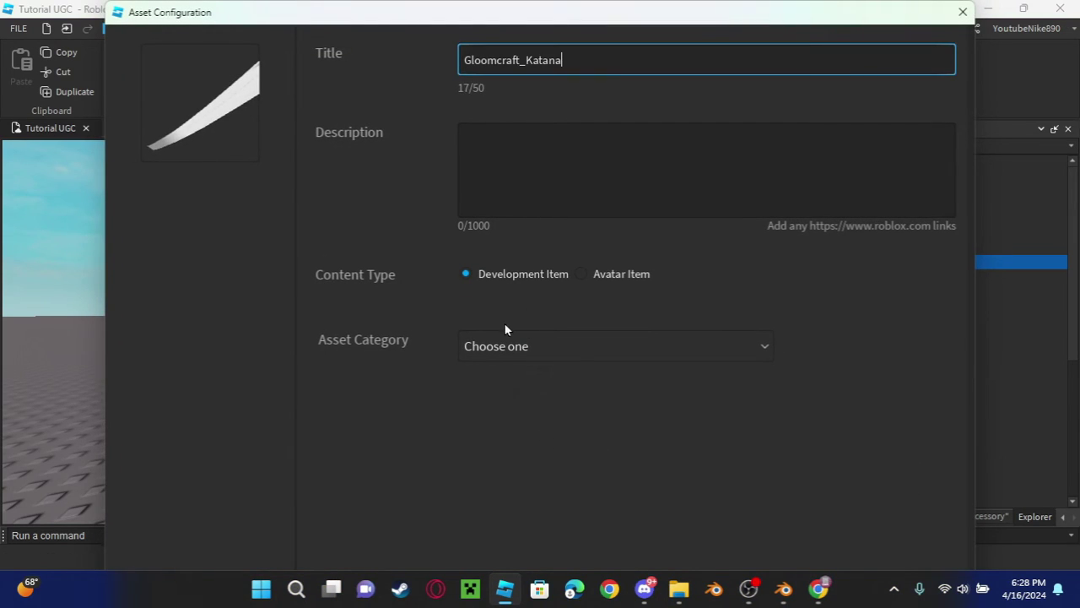
{"action": "left_click", "coordinate": [581, 272]}
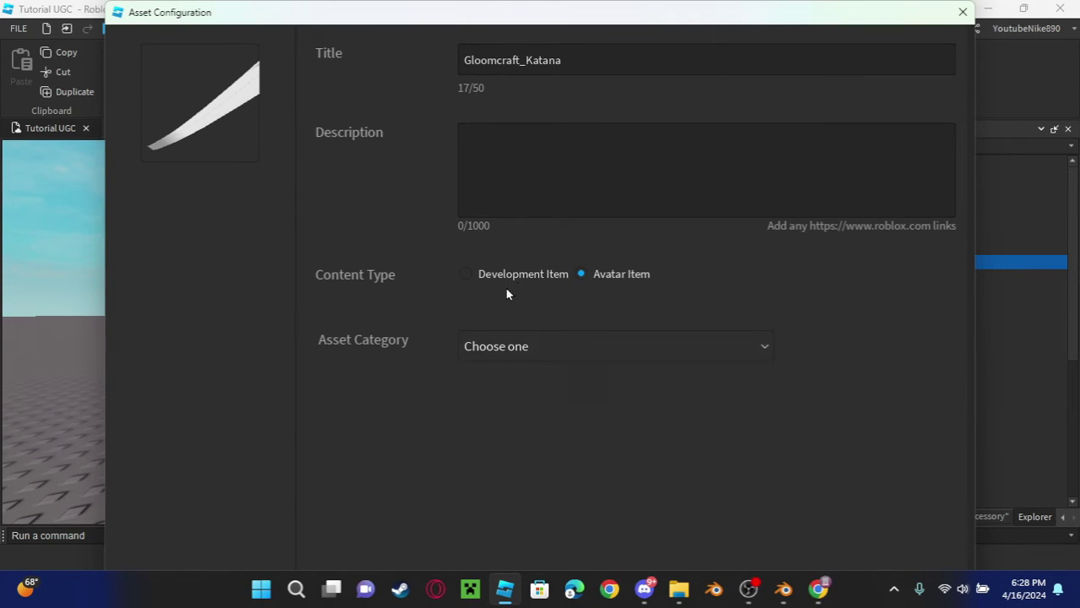
Set the asset category of the Gloomcraft_Katana item to Back Accessory.
{"action": "left_click", "coordinate": [575, 343]}
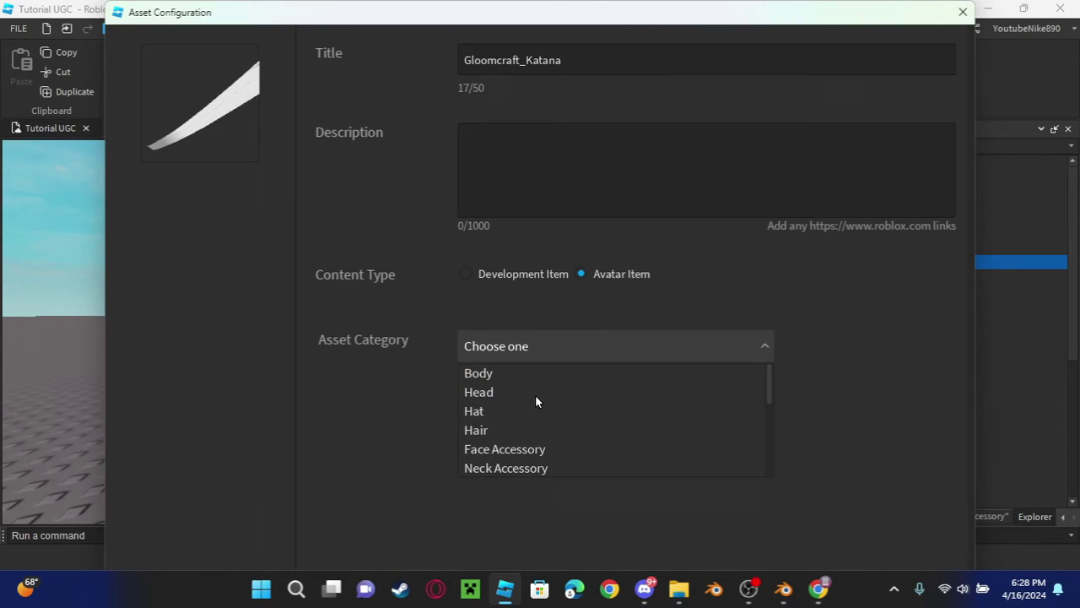
{"action": "scroll", "coordinate": [552, 405], "scroll_direction": "down", "scroll_amount": 5}
{"action": "scroll", "coordinate": [572, 415], "scroll_direction": "up", "scroll_amount": 5}
{"action": "scroll", "coordinate": [575, 417], "scroll_direction": "down", "scroll_amount": 4}
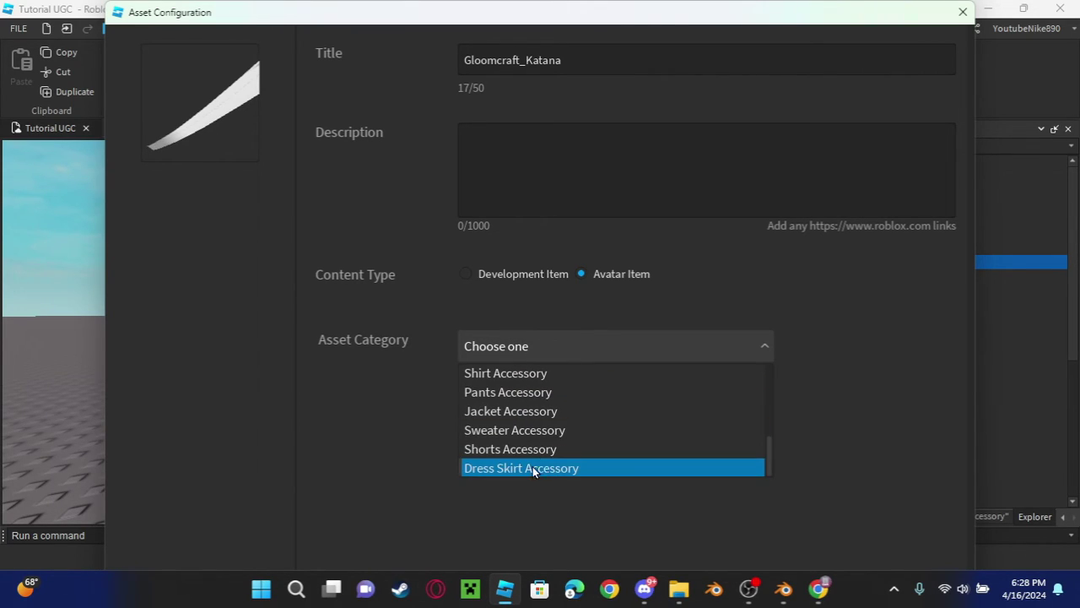
{"action": "scroll", "coordinate": [561, 459], "scroll_direction": "up", "scroll_amount": 2}
{"action": "scroll", "coordinate": [561, 459], "scroll_direction": "up", "scroll_amount": 3}
{"action": "scroll", "coordinate": [561, 459], "scroll_direction": "down", "scroll_amount": 2}
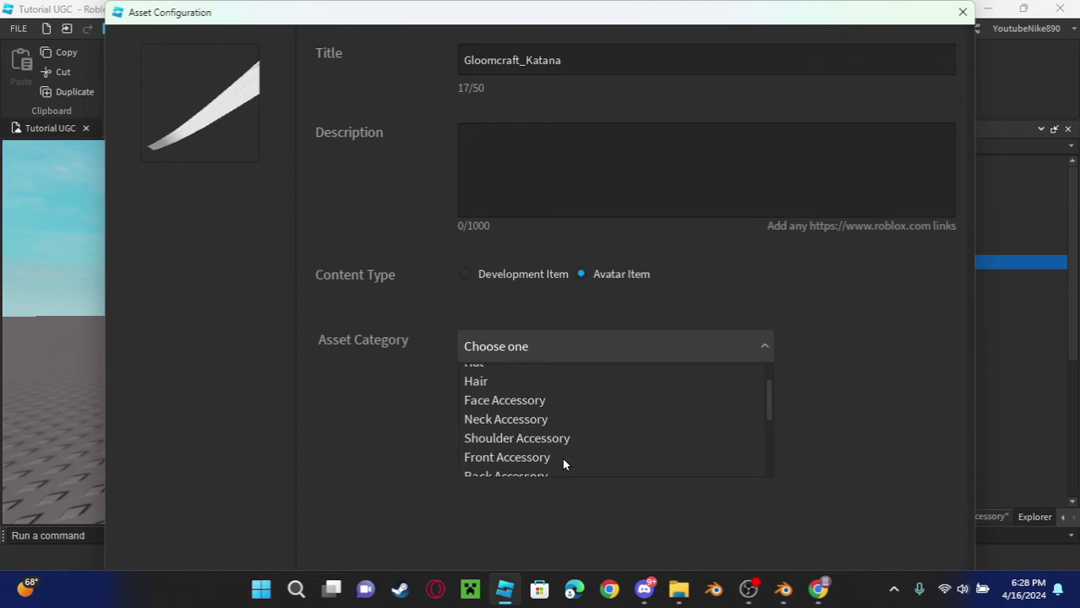
{"action": "scroll", "coordinate": [563, 458], "scroll_direction": "up", "scroll_amount": 2}
{"action": "scroll", "coordinate": [561, 457], "scroll_direction": "down", "scroll_amount": 4}
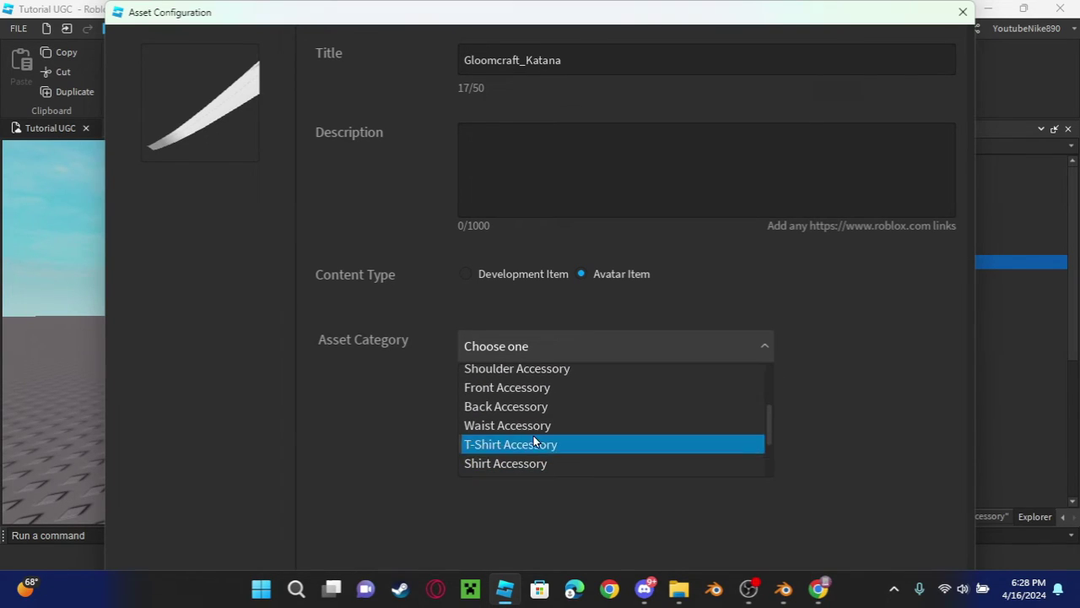
{"action": "left_click", "coordinate": [501, 410]}
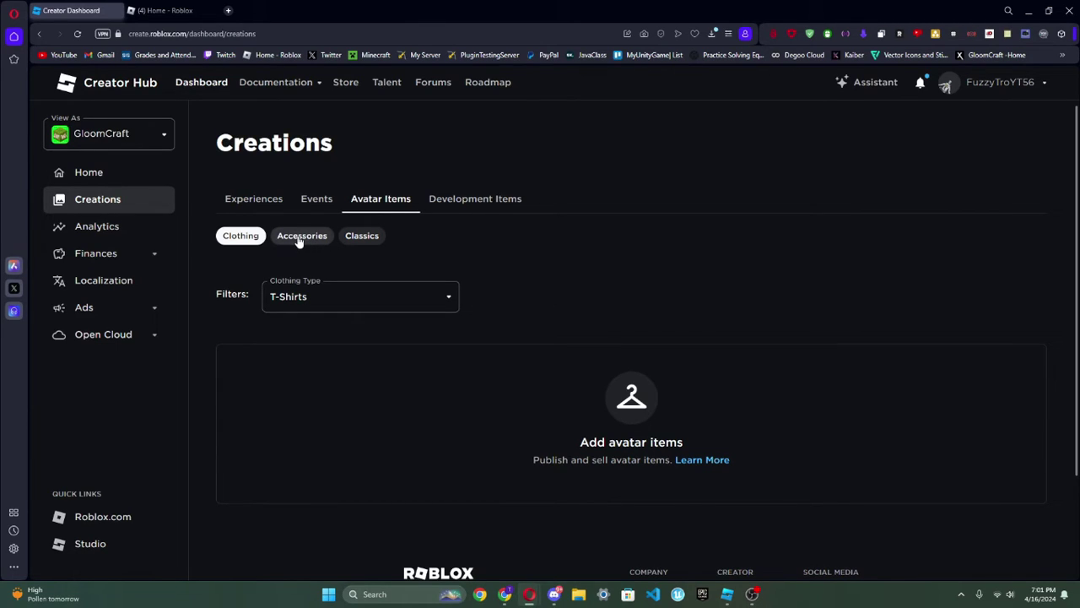
Filter the group's avatar accessories to Back Accessories and open GloomCraft Katana [NEW] for configuration.
{"action": "left_click", "coordinate": [298, 239]}
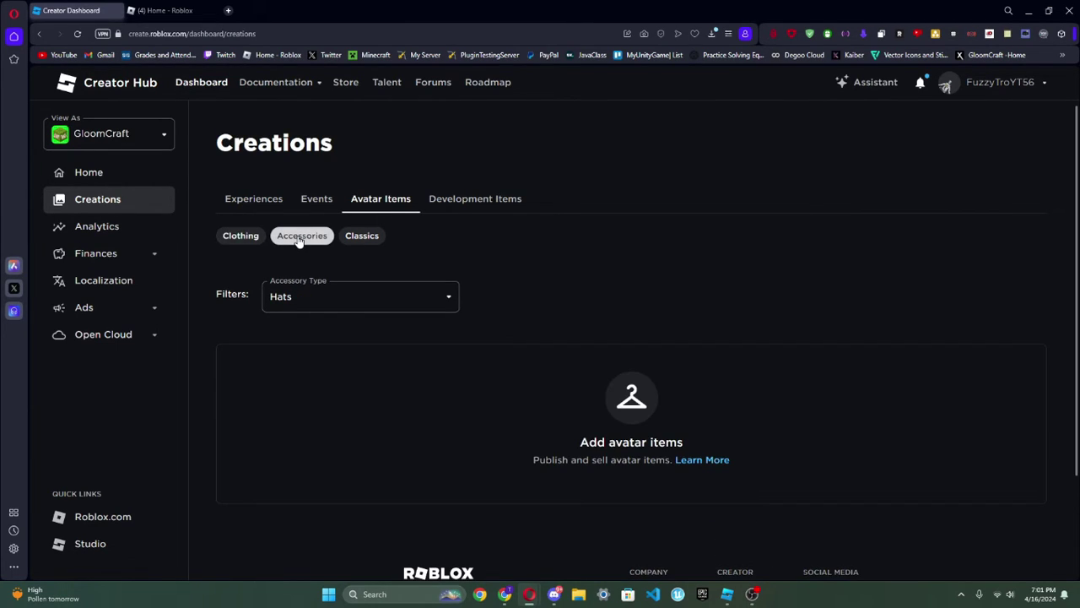
{"action": "left_click", "coordinate": [335, 299]}
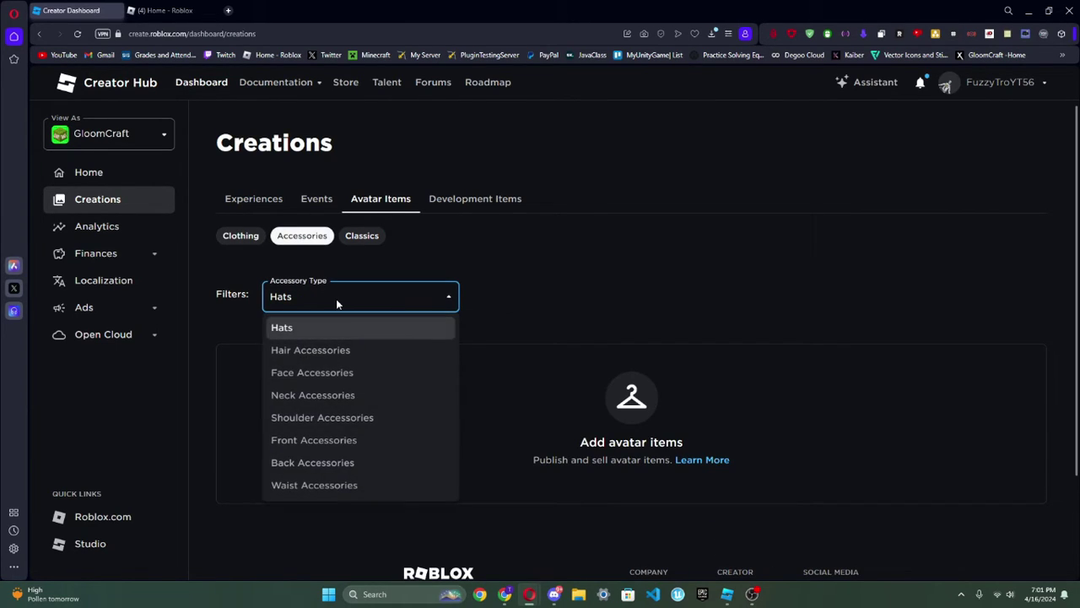
{"action": "left_click", "coordinate": [342, 462]}
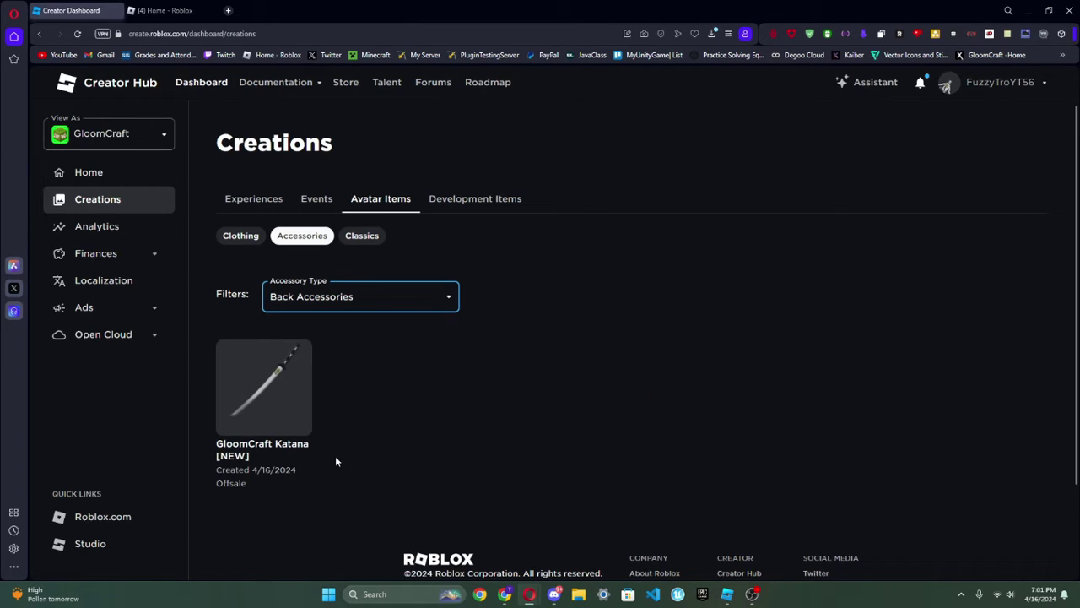
{"action": "left_click", "coordinate": [259, 397]}
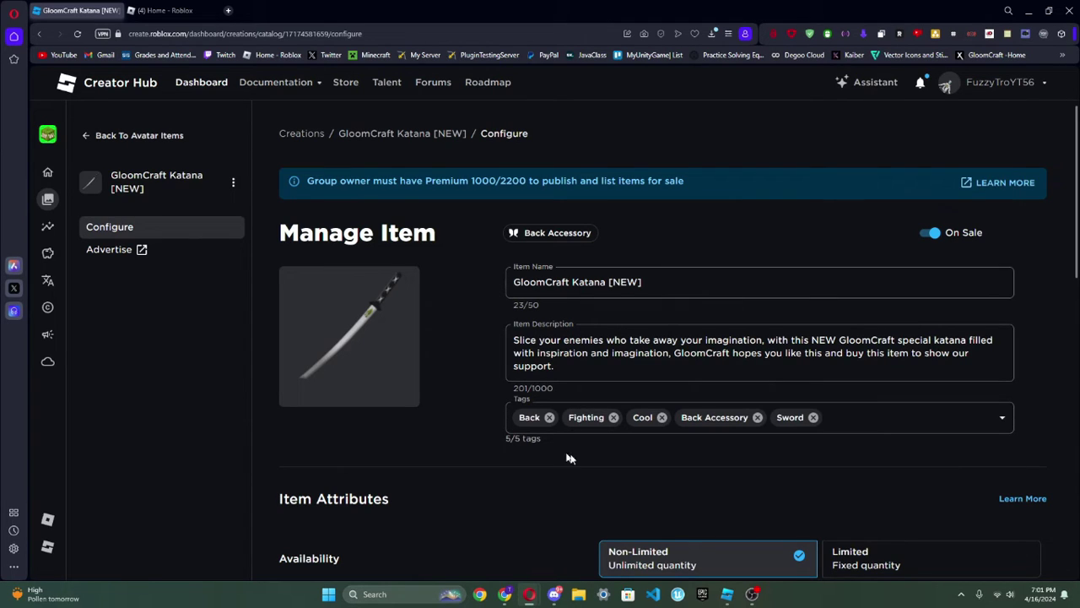
Preview the publishing advance for Limited availability with a quantity of 10, and restore Non-Limited availability.
{"action": "scroll", "coordinate": [561, 431], "scroll_direction": "down", "scroll_amount": 1}
{"action": "scroll", "coordinate": [558, 397], "scroll_direction": "down", "scroll_amount": 5}
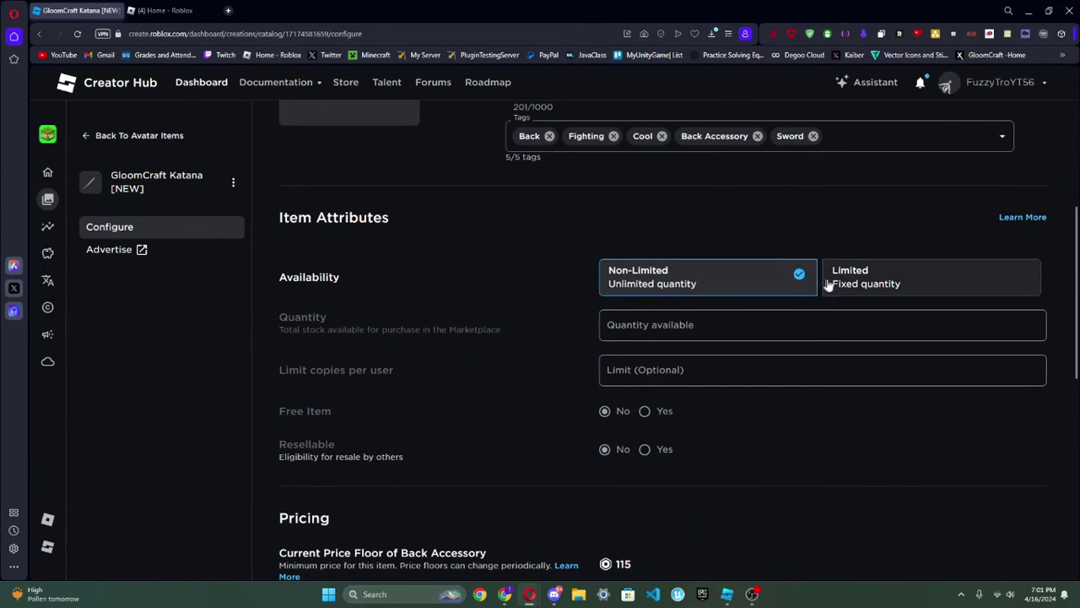
{"action": "left_click", "coordinate": [865, 285]}
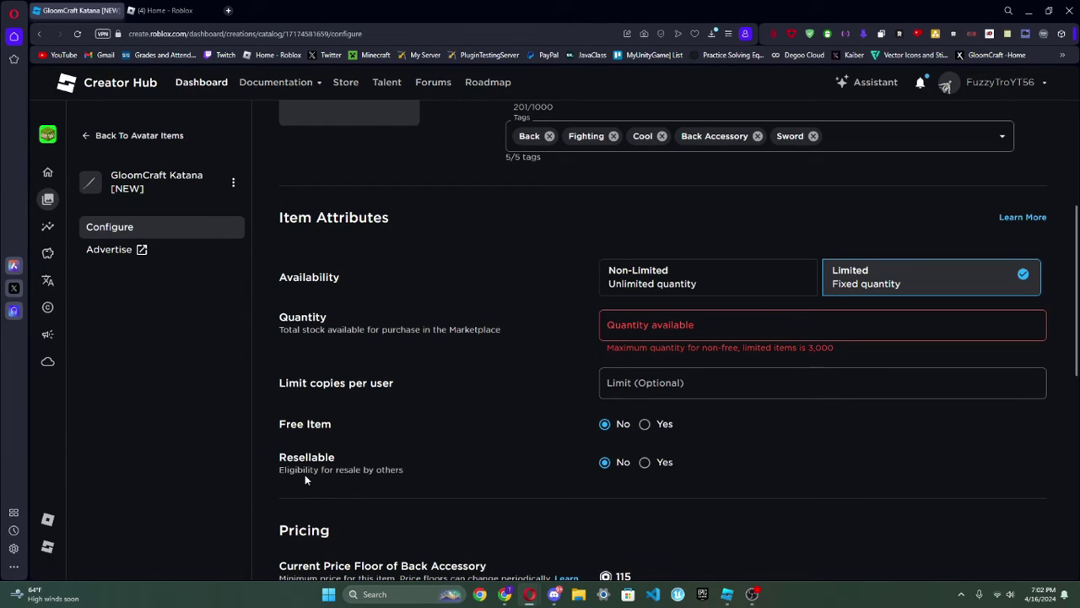
{"action": "left_click", "coordinate": [666, 326]}
{"action": "type", "text": "10"}
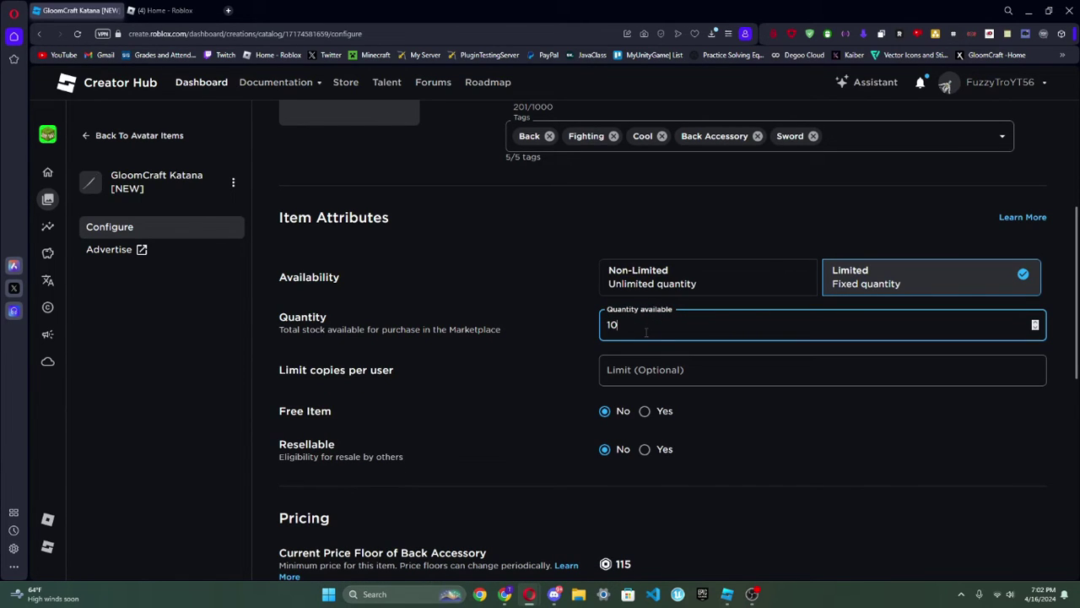
{"action": "scroll", "coordinate": [564, 348], "scroll_direction": "down", "scroll_amount": 6}
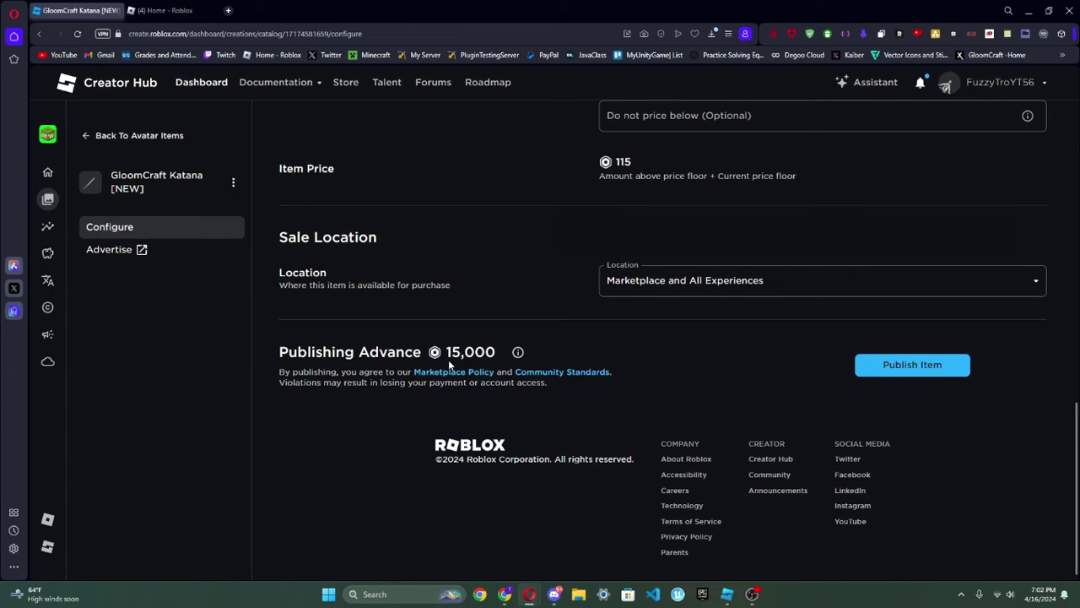
{"action": "scroll", "coordinate": [575, 372], "scroll_direction": "up", "scroll_amount": 5}
{"action": "scroll", "coordinate": [578, 373], "scroll_direction": "up", "scroll_amount": 4}
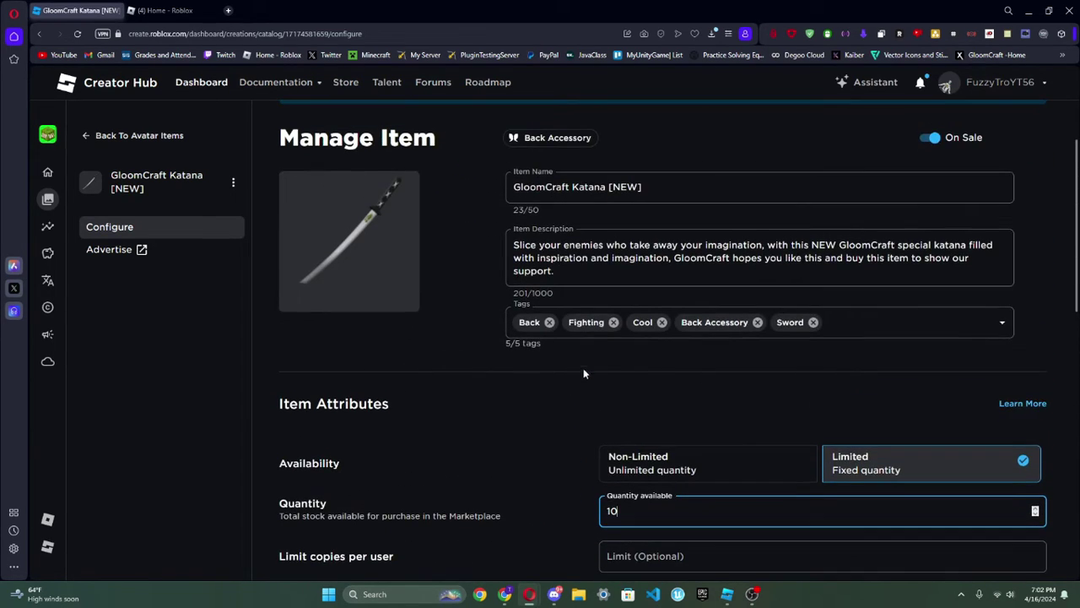
{"action": "scroll", "coordinate": [591, 369], "scroll_direction": "down", "scroll_amount": 2}
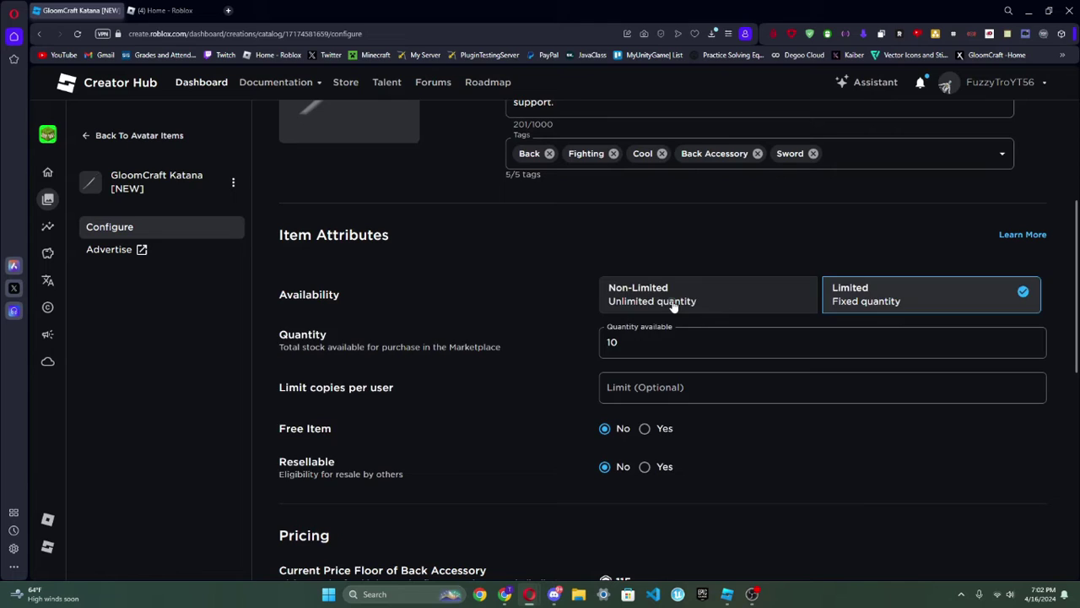
{"action": "left_click", "coordinate": [673, 303]}
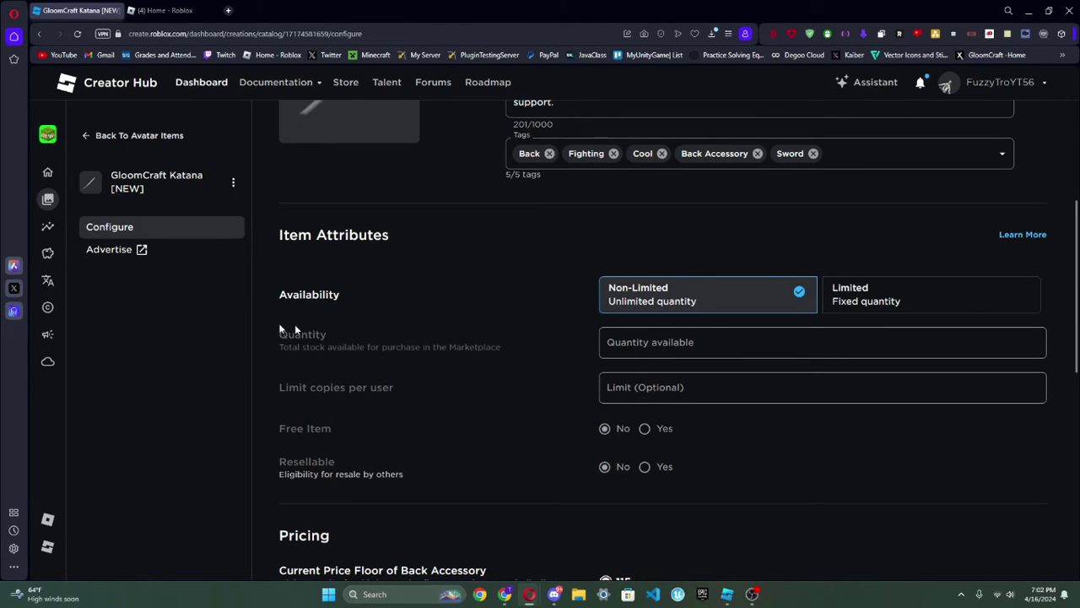
Try a price configuration of 20 above the price floor with a do-not-price-below value of 5.
{"action": "scroll", "coordinate": [545, 403], "scroll_direction": "down", "scroll_amount": 4}
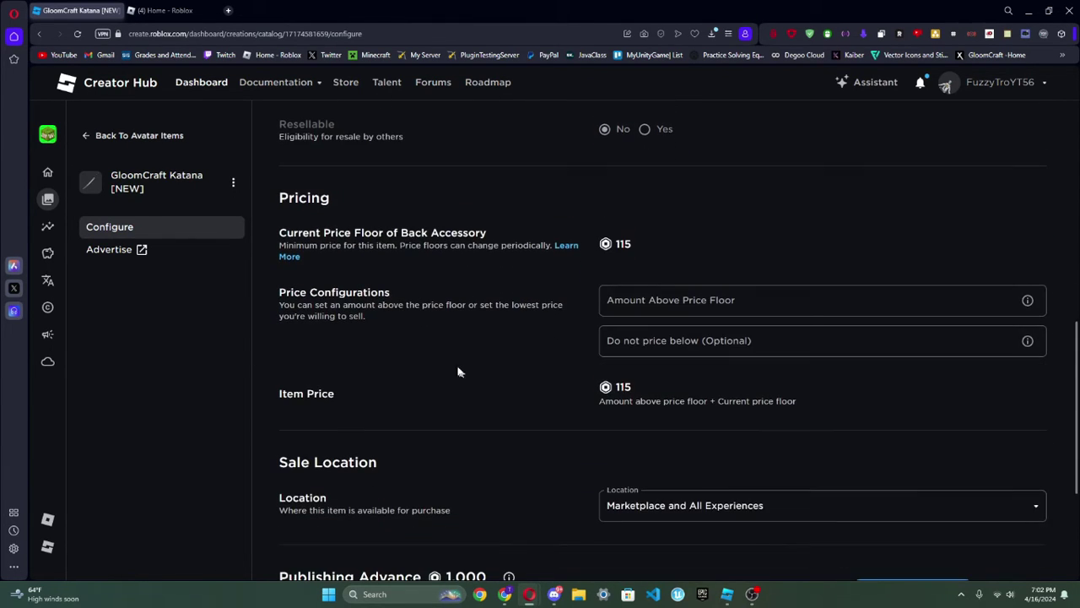
{"action": "left_click", "coordinate": [717, 310]}
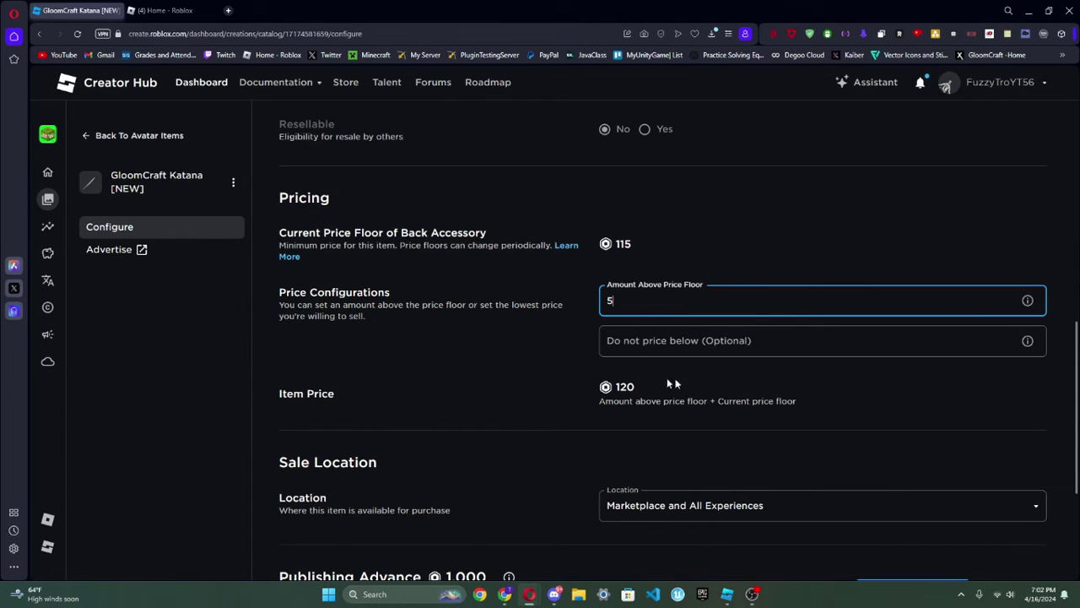
{"action": "key", "text": "BackSpace"}
{"action": "type", "text": "10"}
{"action": "left_click", "coordinate": [686, 345]}
{"action": "left_click", "coordinate": [686, 303]}
{"action": "key", "text": "BackSpace"}
{"action": "key", "text": "BackSpace"}
{"action": "type", "text": "20"}
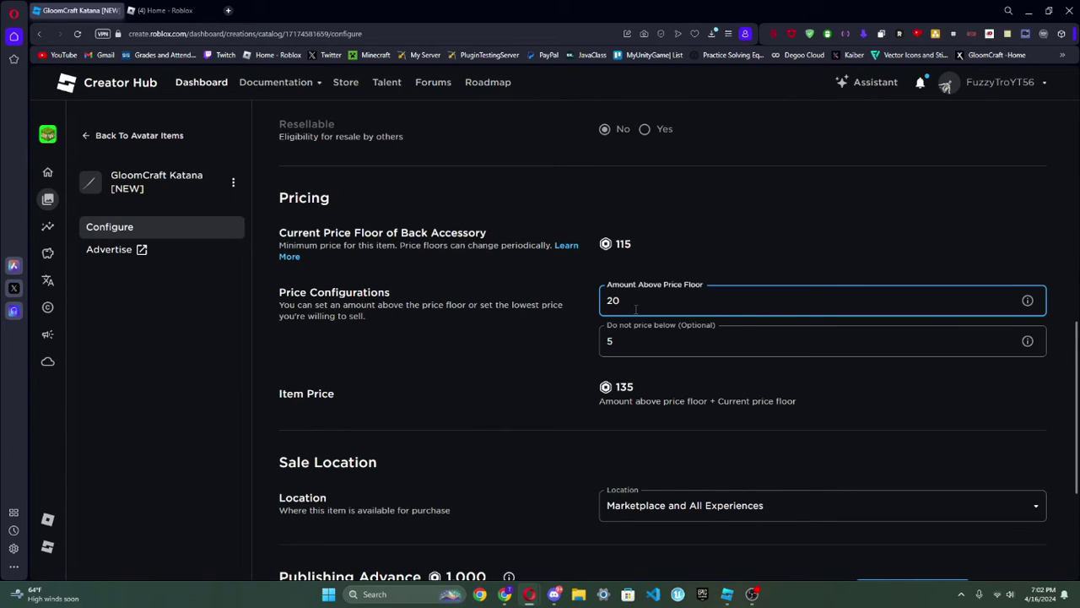
Clear both the amount above the price floor and the do-not-price-below value.
{"action": "key", "text": "BackSpace"}
{"action": "key", "text": "BackSpace"}
{"action": "left_click", "coordinate": [624, 335]}
{"action": "key", "text": "BackSpace"}
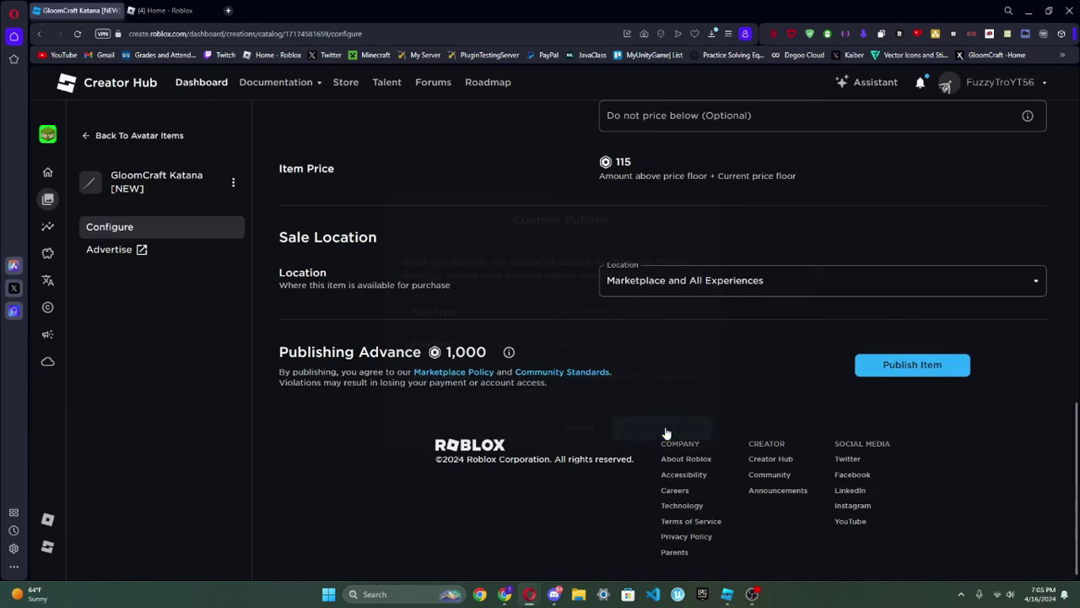
Confirm publishing the GloomCraft Katana [NEW] item.
{"action": "left_click", "coordinate": [662, 427]}
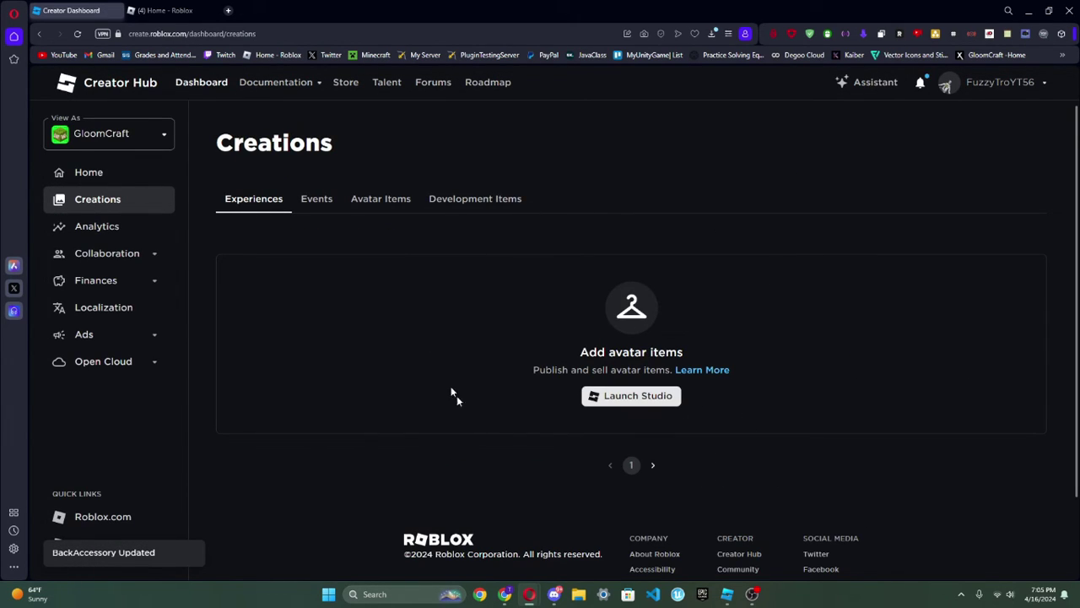
Find the published GloomCraft Katana [NEW] among the group's back accessories and open its page on Roblox.
{"action": "left_click", "coordinate": [379, 203]}
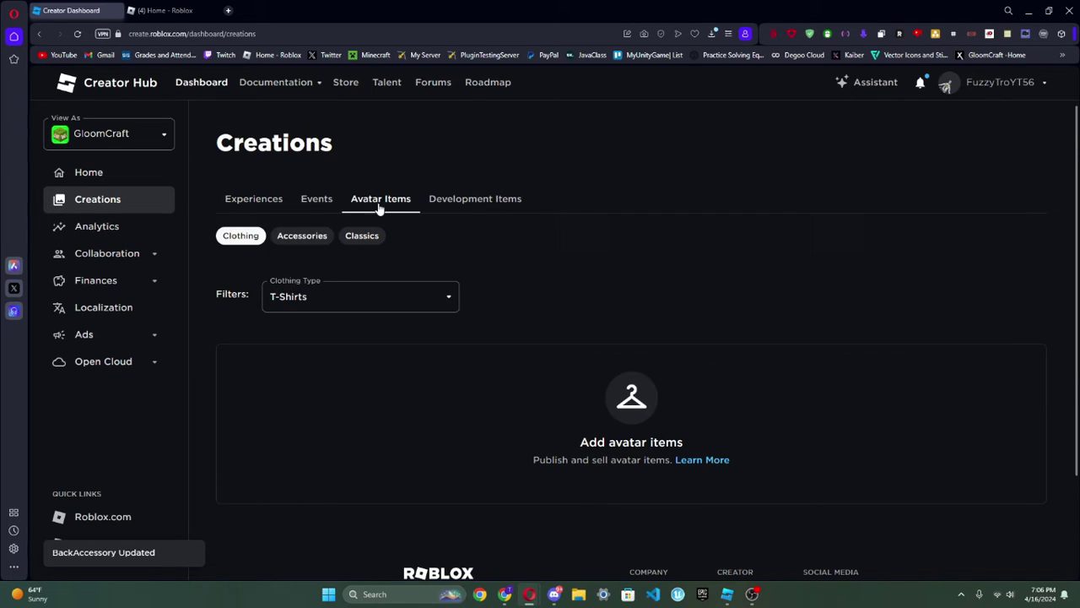
{"action": "left_click", "coordinate": [314, 237]}
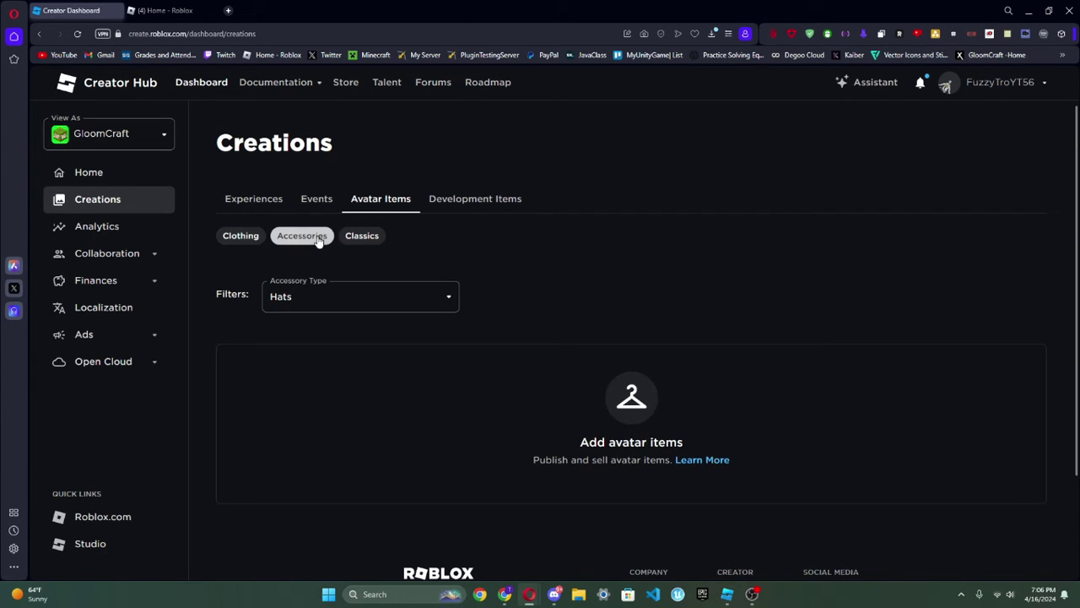
{"action": "left_click", "coordinate": [329, 310]}
{"action": "left_click", "coordinate": [338, 461]}
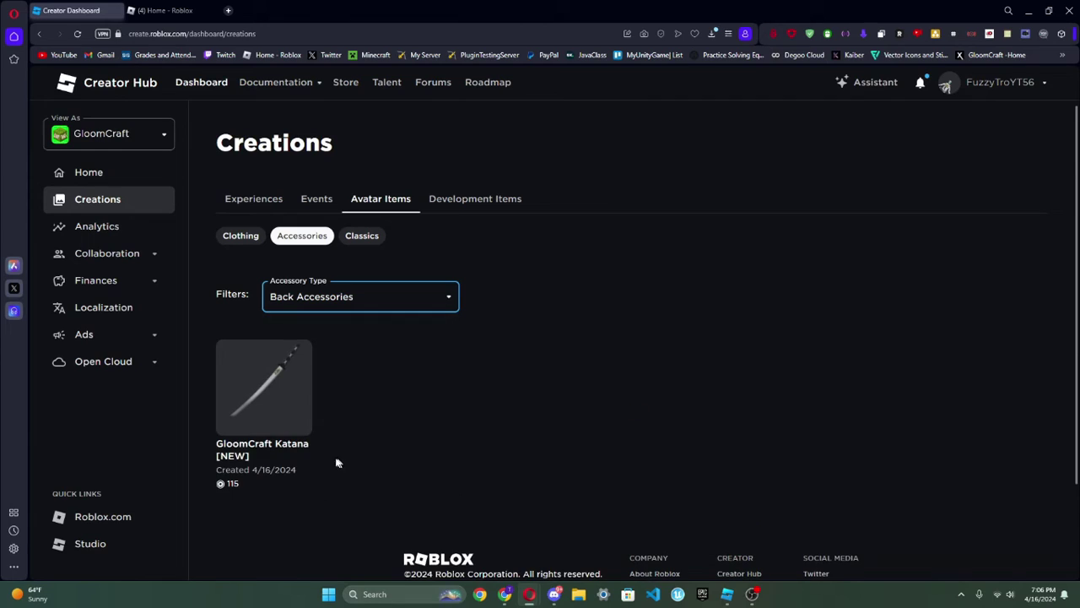
{"action": "left_click", "coordinate": [268, 398]}
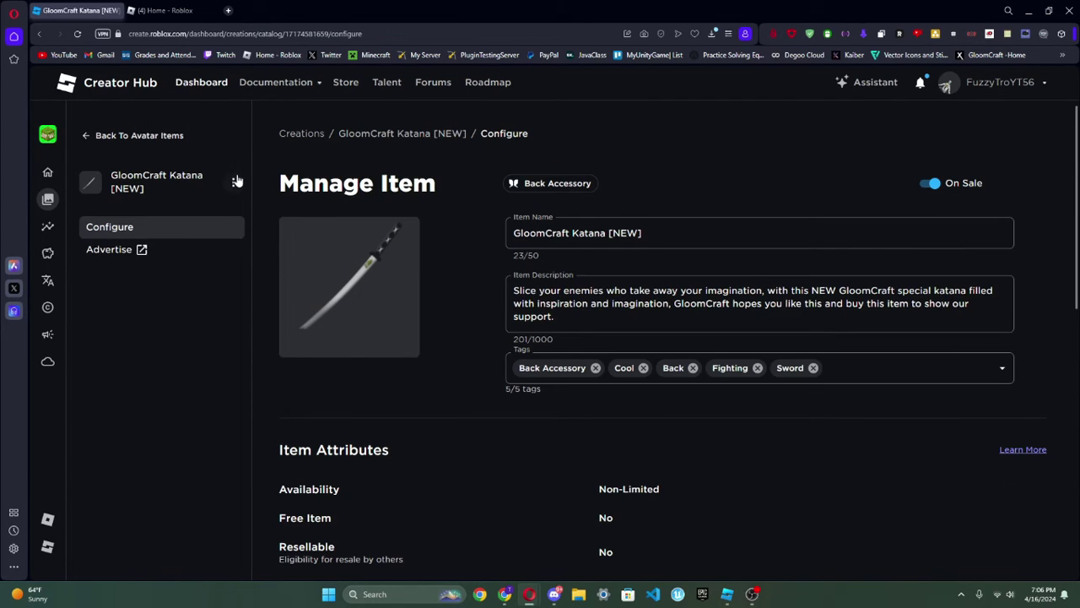
{"action": "left_click", "coordinate": [236, 181]}
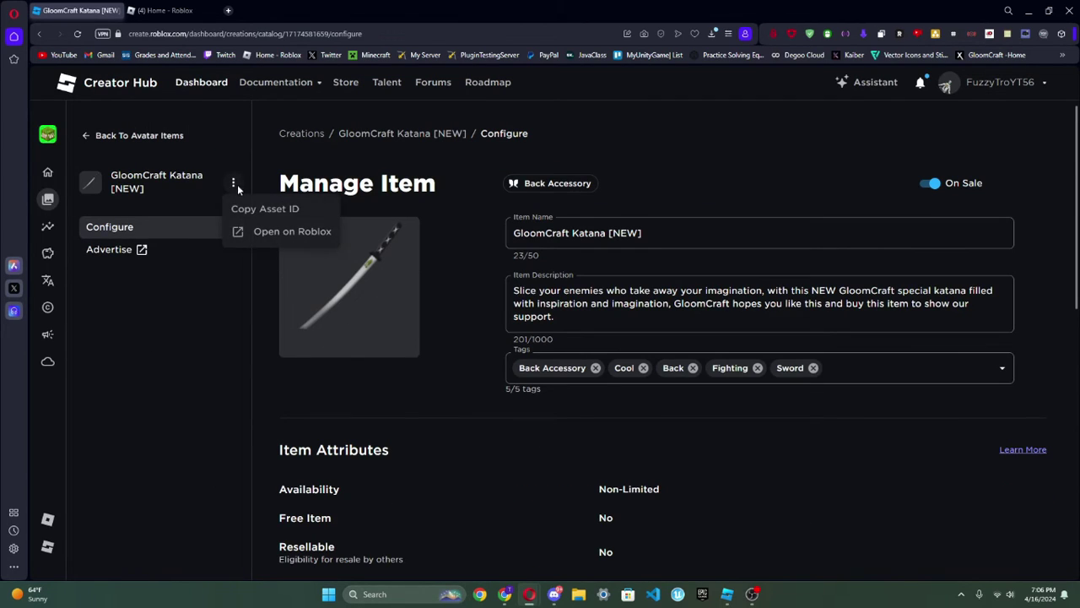
{"action": "left_click", "coordinate": [278, 231]}
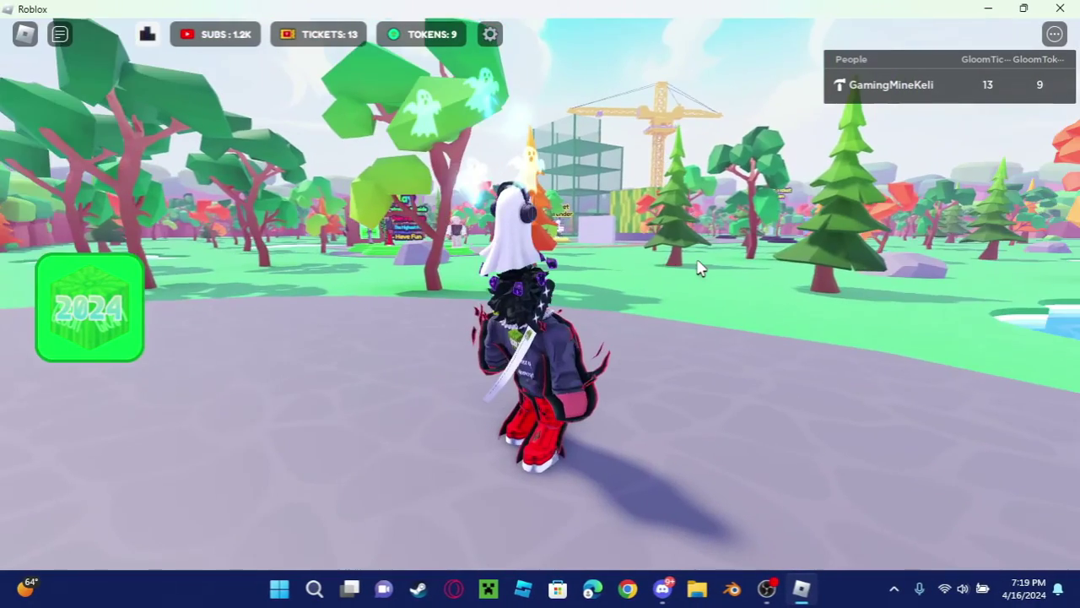
In the Roblox game, examine the katana worn on the character's back from front and behind, including its grip and blade logo.
{"action": "right_click_drag", "start_coordinate": [698, 268], "coordinate": [699, 268]}
{"action": "scroll", "coordinate": [698, 269], "scroll_direction": "up", "scroll_amount": 2}
{"action": "right_click_drag", "start_coordinate": [699, 268], "coordinate": [695, 268]}
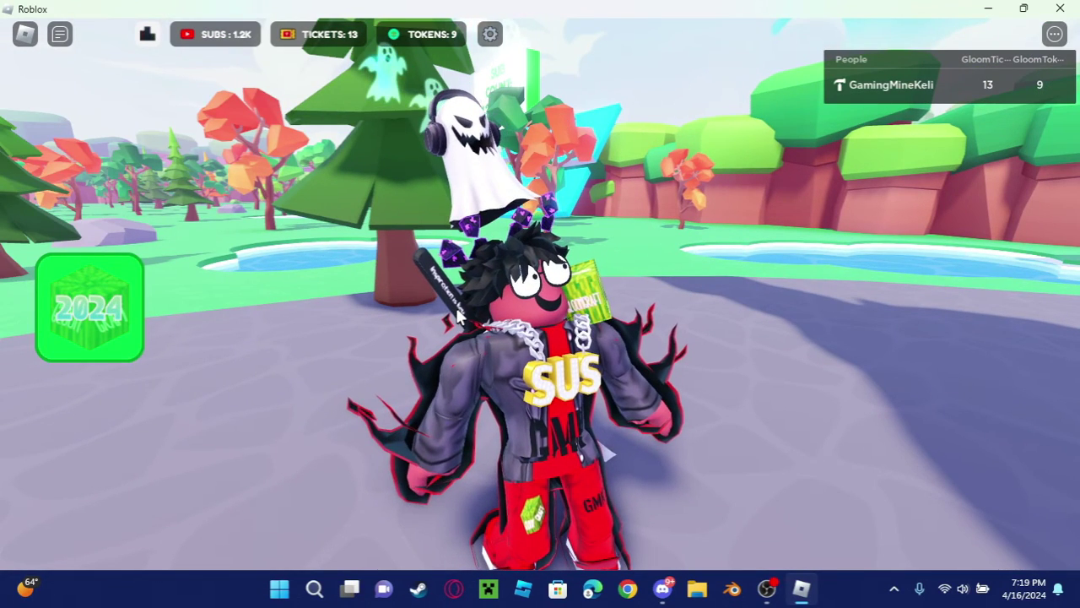
{"action": "right_click_drag", "start_coordinate": [458, 310], "coordinate": [536, 335]}
{"action": "scroll", "coordinate": [591, 397], "scroll_direction": "up", "scroll_amount": 3}
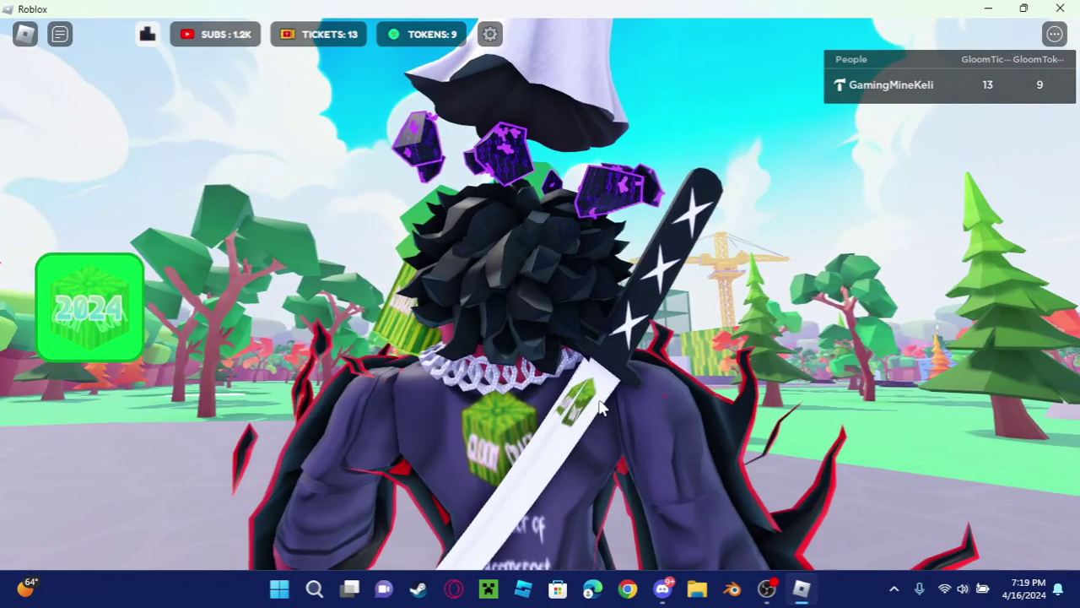
{"action": "right_click_drag", "start_coordinate": [588, 412], "coordinate": [588, 411]}
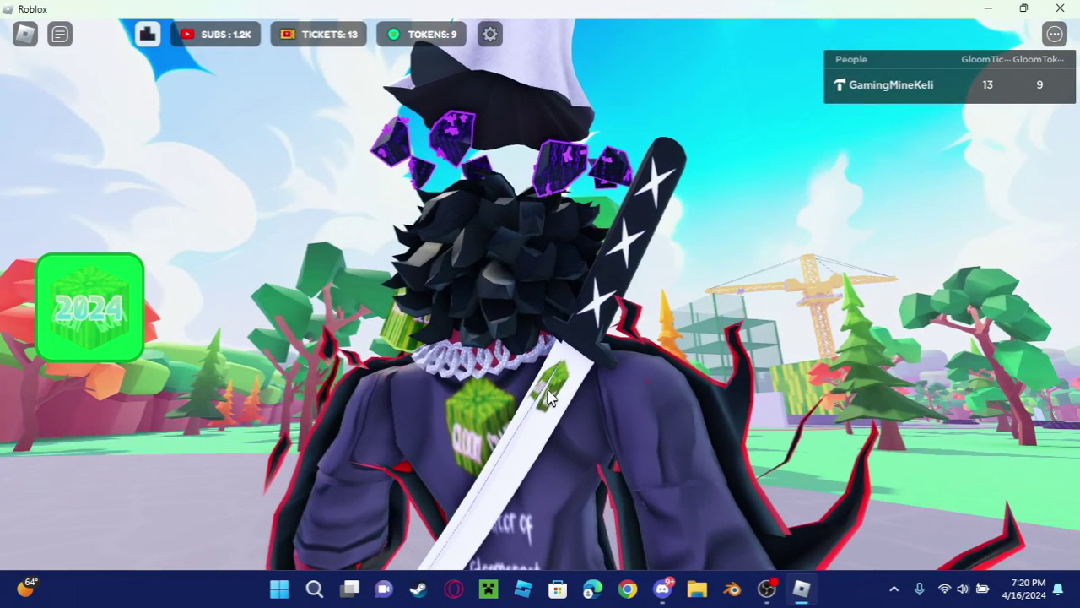
{"action": "right_click_drag", "start_coordinate": [588, 329], "coordinate": [608, 349]}
{"action": "scroll", "coordinate": [606, 387], "scroll_direction": "down", "scroll_amount": 3}
{"action": "right_click_drag", "start_coordinate": [605, 387], "coordinate": [561, 380]}
{"action": "key", "text": "s"}
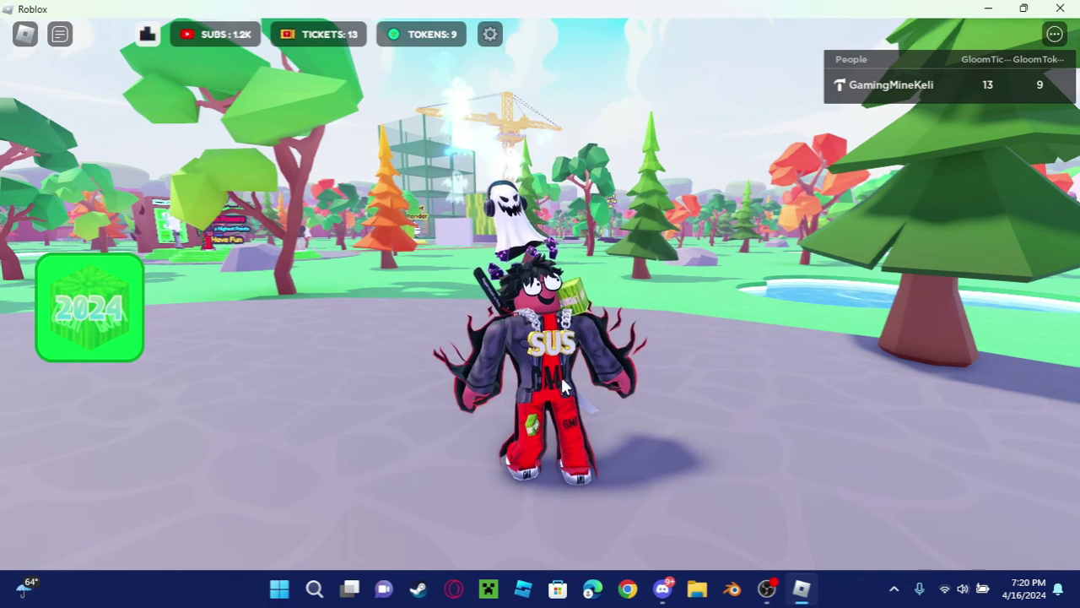
{"action": "right_click_drag", "start_coordinate": [579, 361], "coordinate": [580, 365]}
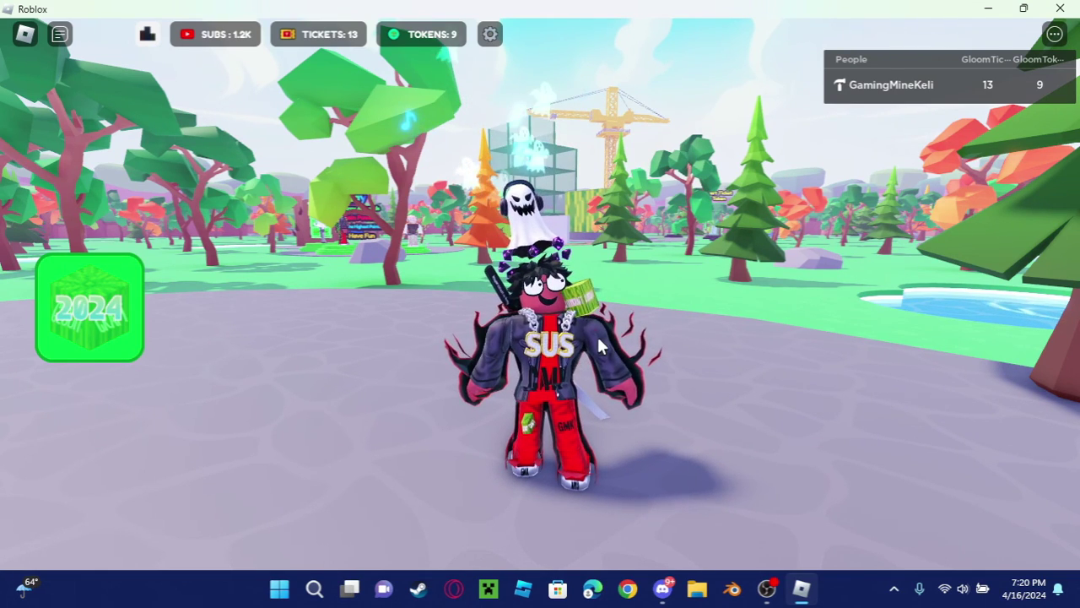
{"action": "key", "text": "d"}
{"action": "key", "text": "a"}
{"action": "key", "text": "s"}
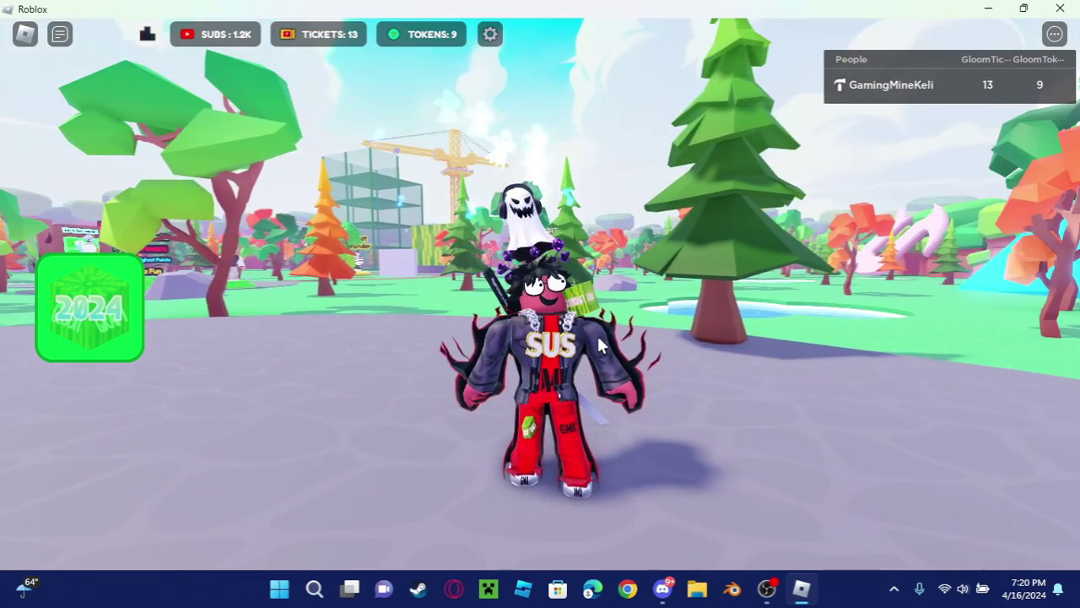
{"action": "key", "text": "d"}
{"action": "key", "text": "a"}
{"action": "key", "text": "d"}
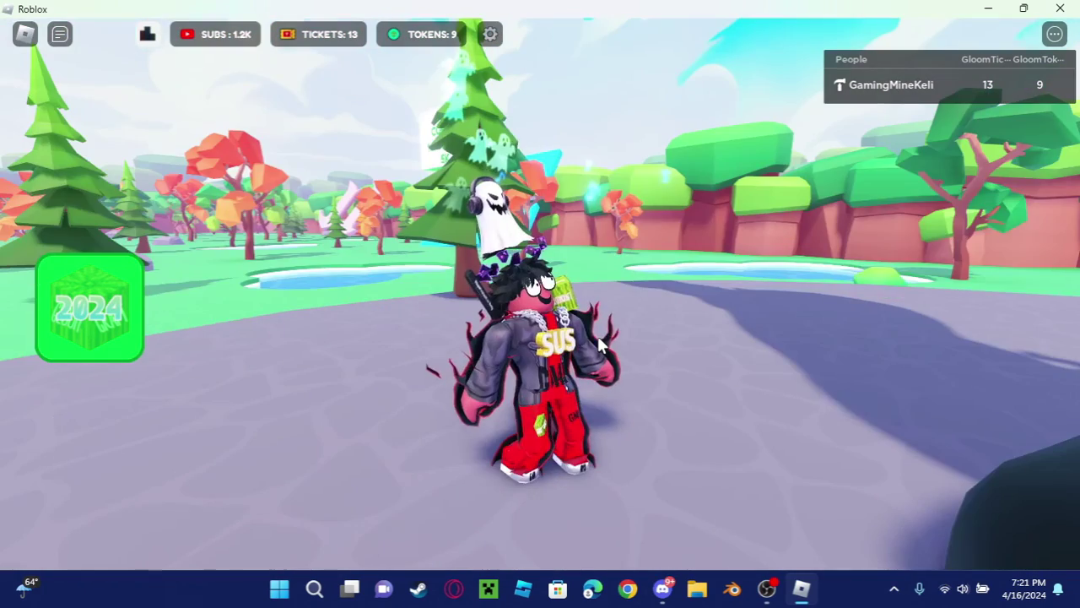
{"action": "key", "text": "a"}
{"action": "key", "text": "d"}
{"action": "key", "text": "a"}
{"action": "key", "text": "d"}
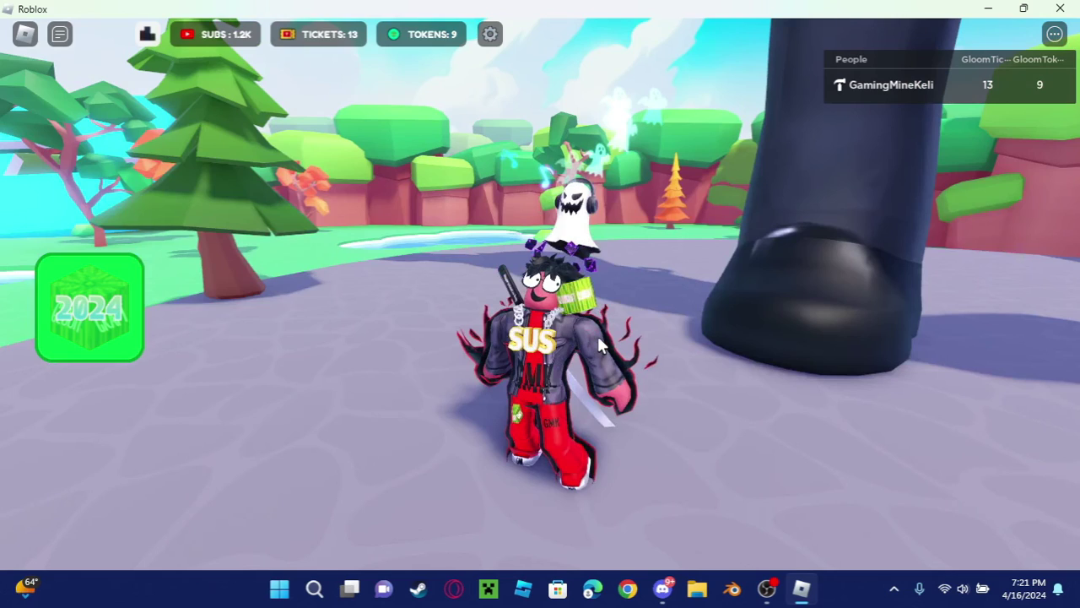
{"action": "key", "text": "d"}
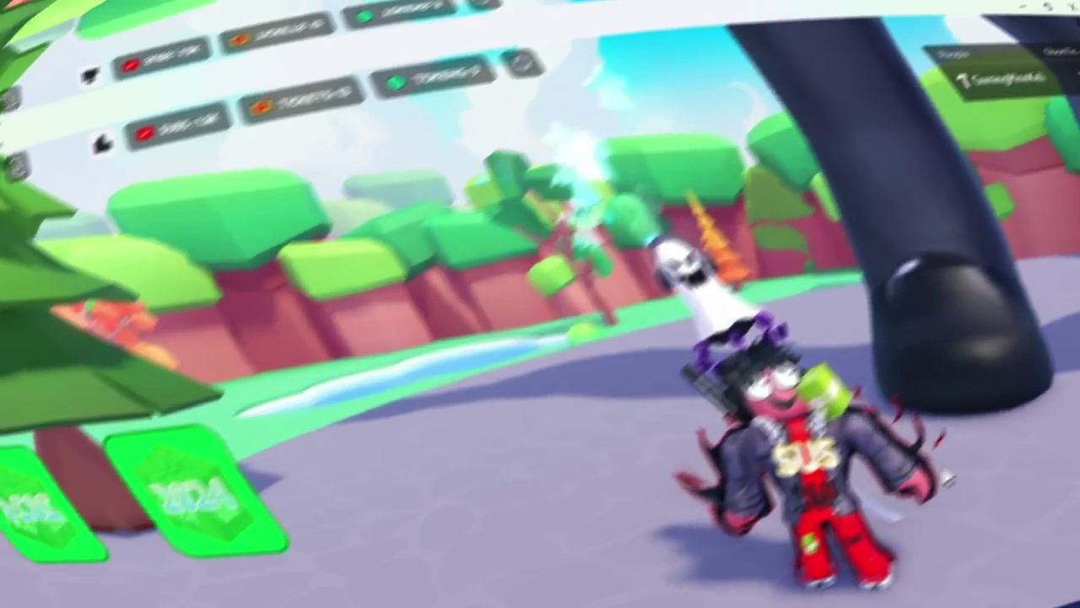